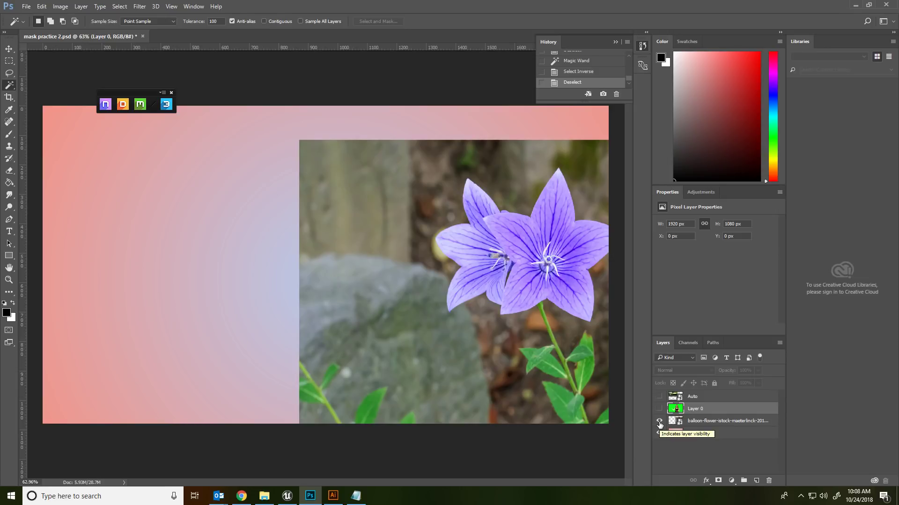
- Hide the balloon-flower layer and show Layer 0 with the woman on the green backdrop
click(659, 421)
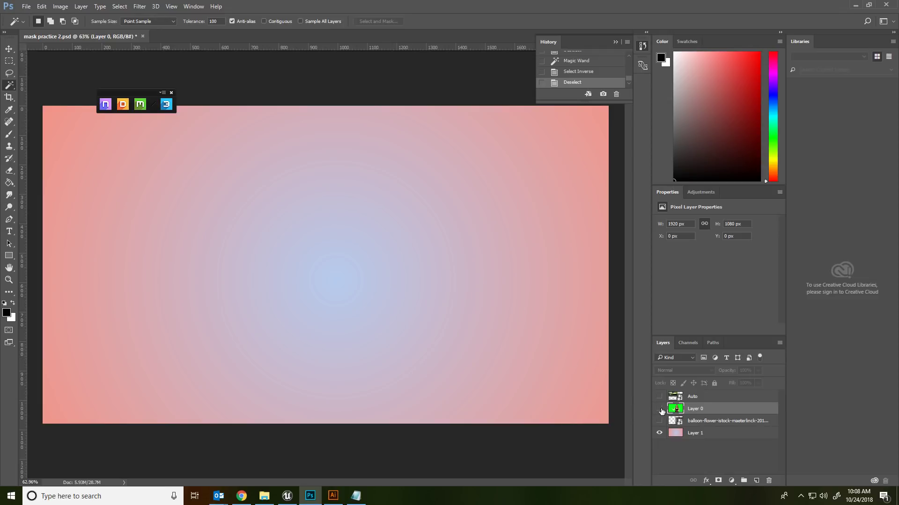
click(659, 409)
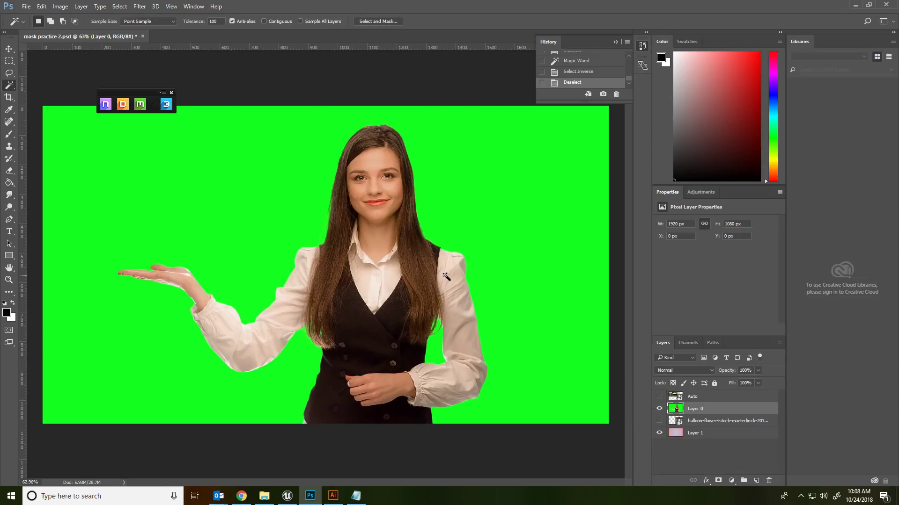
- Try erasing strokes of the green backdrop on Layer 0, raising the Eraser flow to 100%, and undo each stroke
click(9, 170)
mouse_move(235, 178)
mouse_down()
mouse_move(145, 185)
mouse_move(154, 174)
mouse_move(244, 171)
mouse_move(185, 183)
mouse_up()
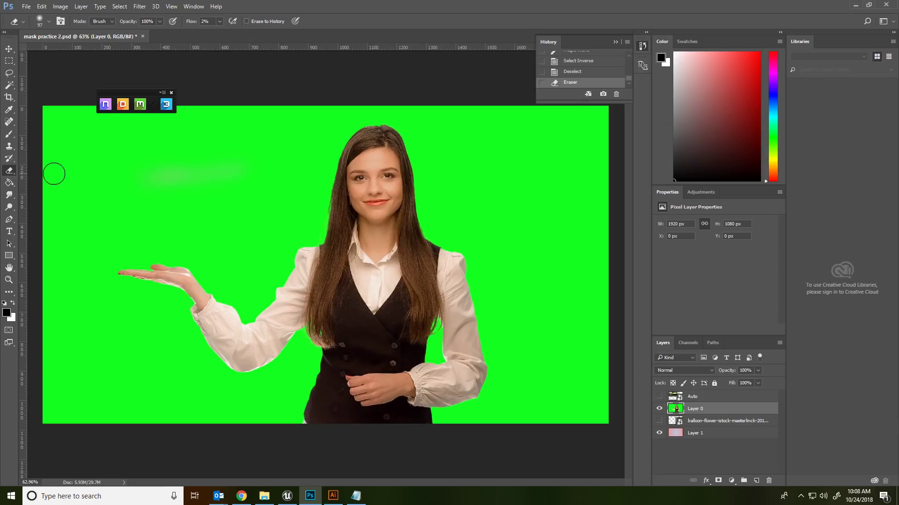
key(ctrl+z)
click(219, 21)
drag(237, 33, 267, 33)
drag(220, 150, 240, 115)
key(ctrl+z)
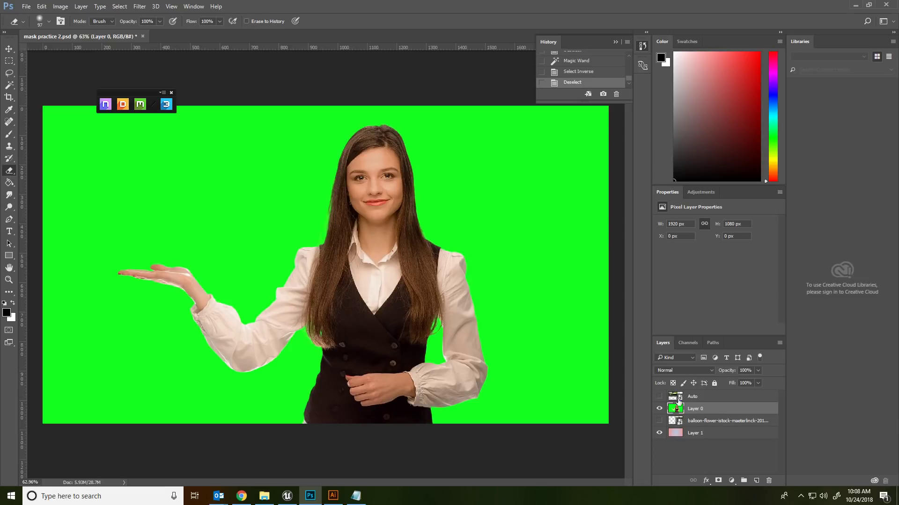
- Try selecting the green backdrop with the Magic Wand at a tolerance of 255
scroll(305, 338, up, 6)
scroll(544, 217, down, 4)
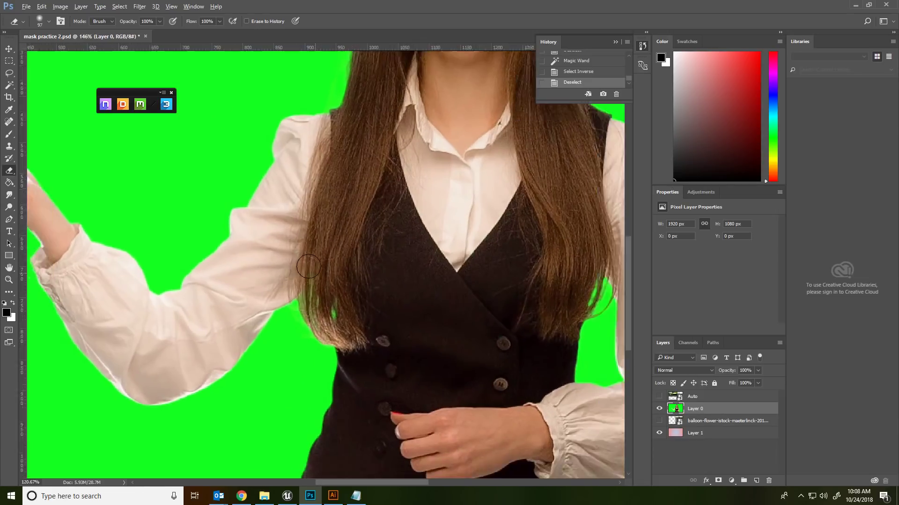
drag(430, 143, 412, 186)
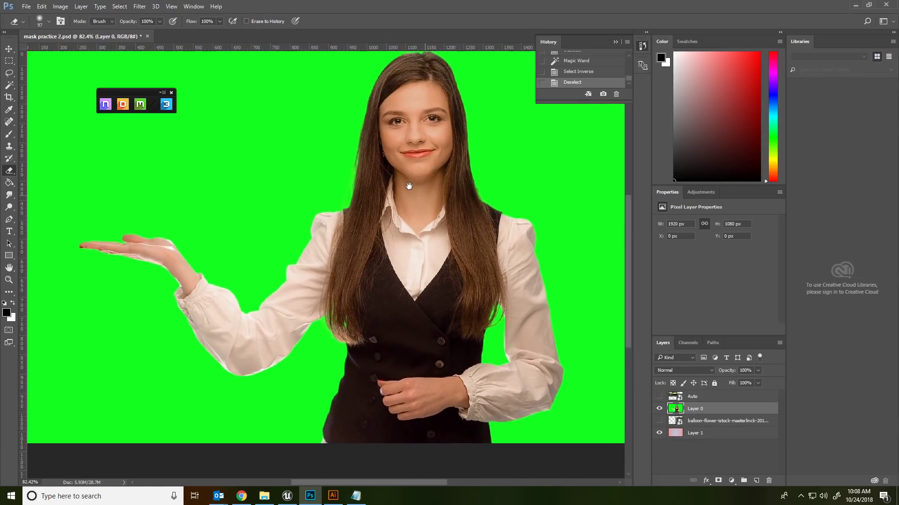
click(8, 84)
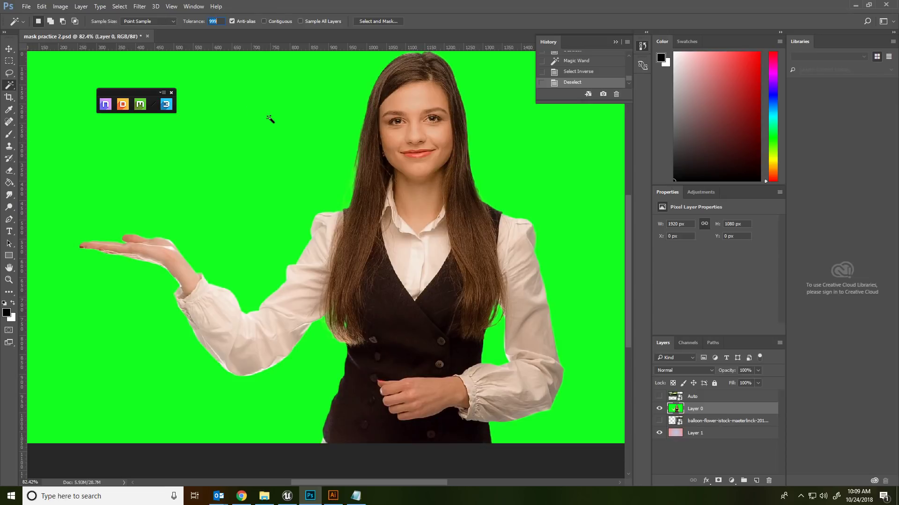
click(243, 99)
click(446, 182)
key(ctrl+d)
click(261, 120)
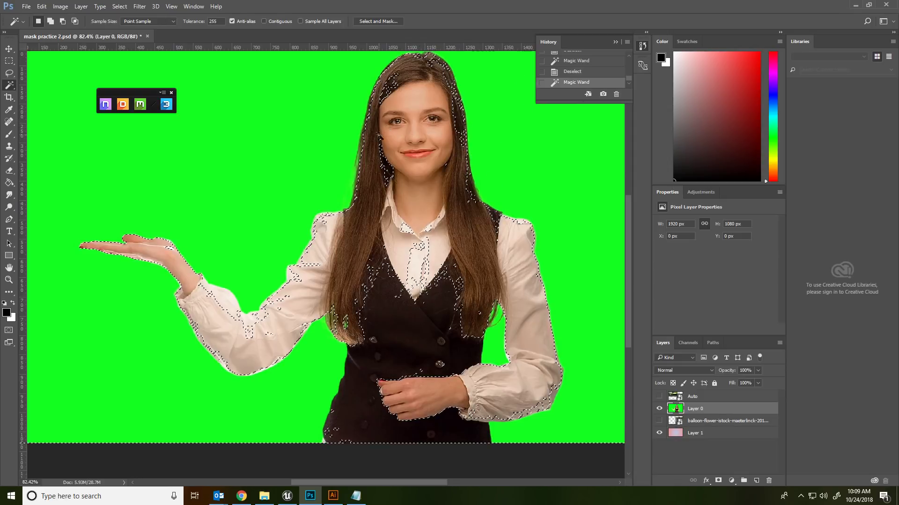
- Try selecting the green backdrop with the Magic Wand at a tolerance of 1 and check the edge around the figure
click(187, 17)
text(1)
click(242, 97)
scroll(341, 285, up, 6)
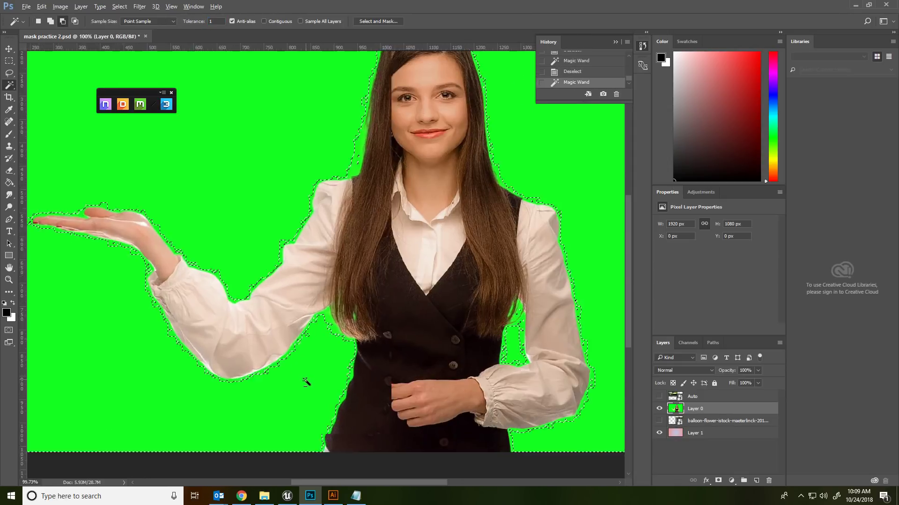
scroll(327, 290, down, 10)
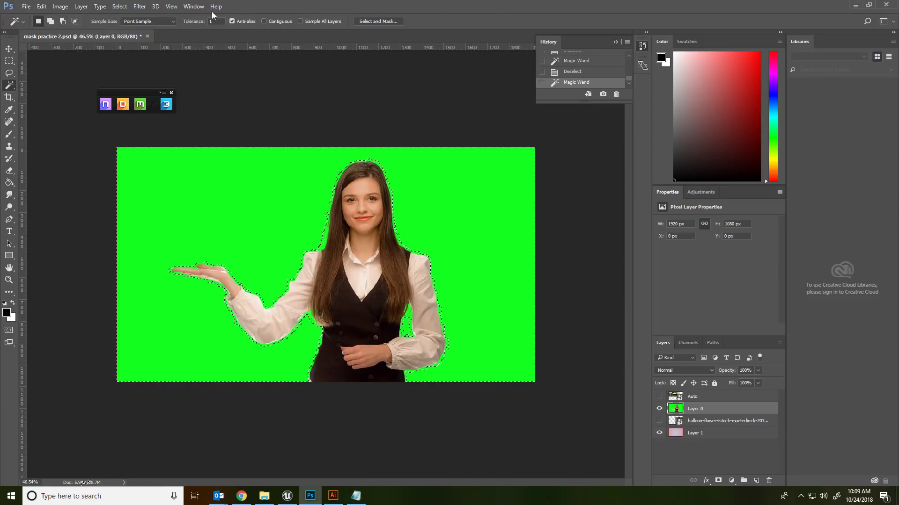
- Set the Magic Wand tolerance to 100 and select the green backdrop around the woman
click(213, 21)
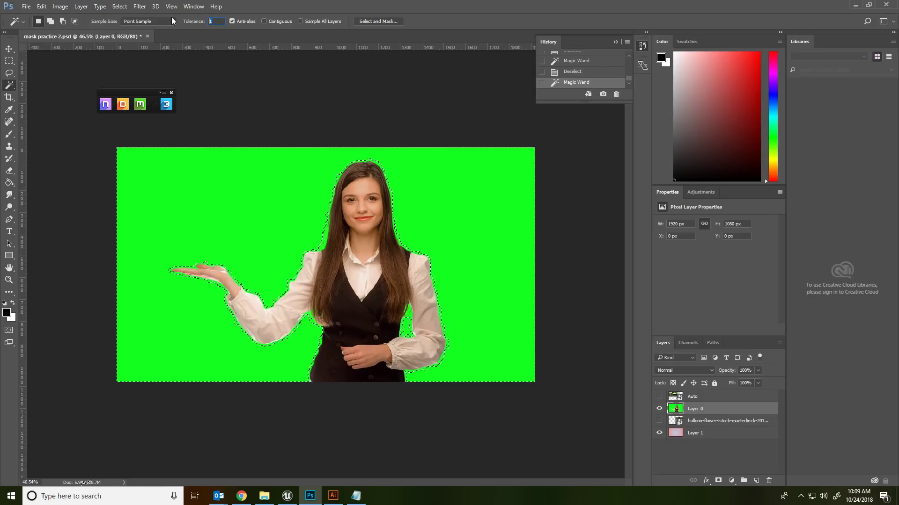
text(100)
click(257, 197)
click(257, 197)
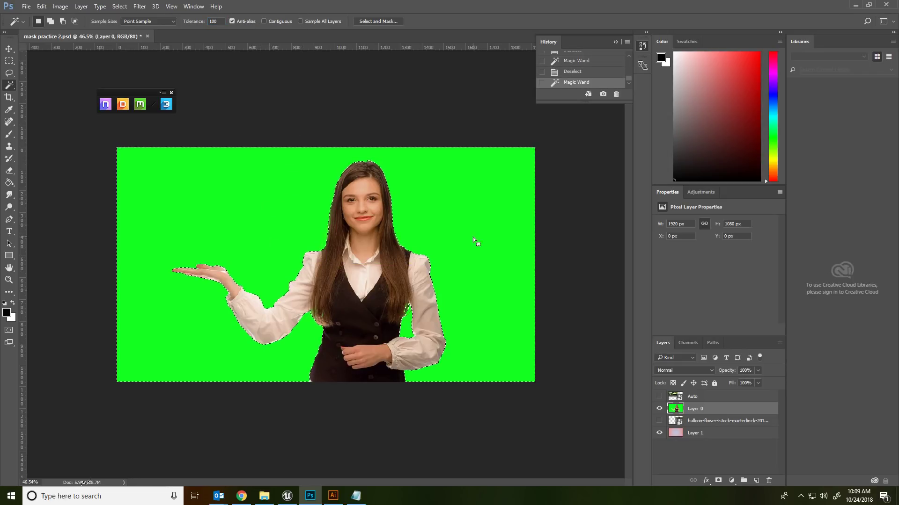
scroll(477, 311, up, 10)
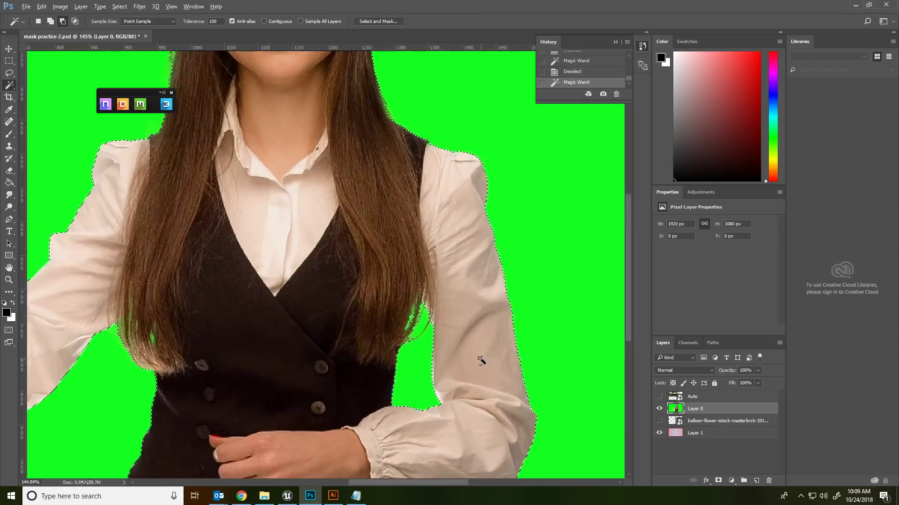
scroll(430, 354, up, 4)
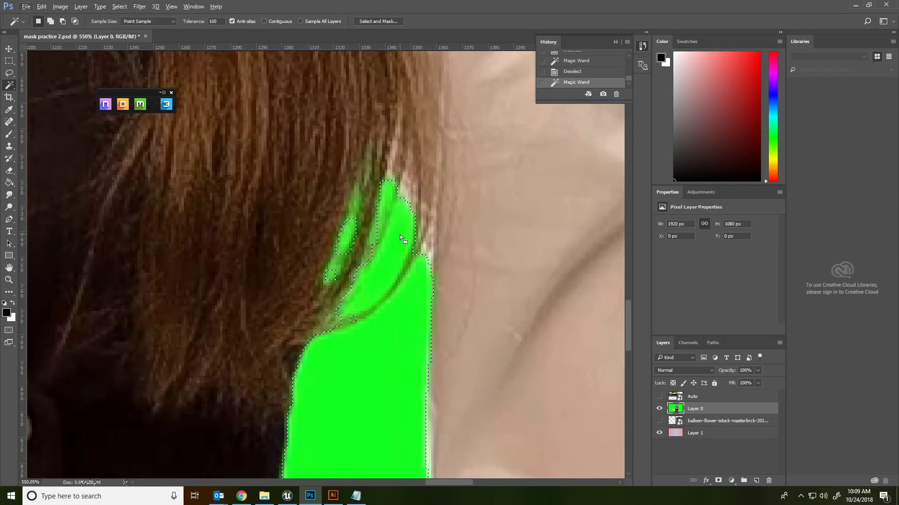
- Select the green areas again with the Magic Wand, sampling the small green patch between the hair strands above the vest button
click(265, 21)
scroll(491, 265, down, 6)
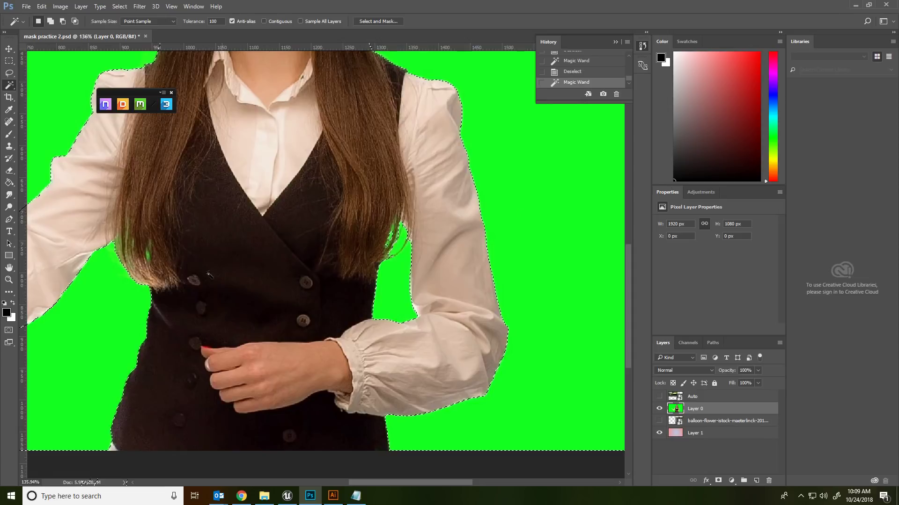
scroll(203, 256, down, 4)
drag(195, 206, 303, 330)
scroll(289, 386, up, 15)
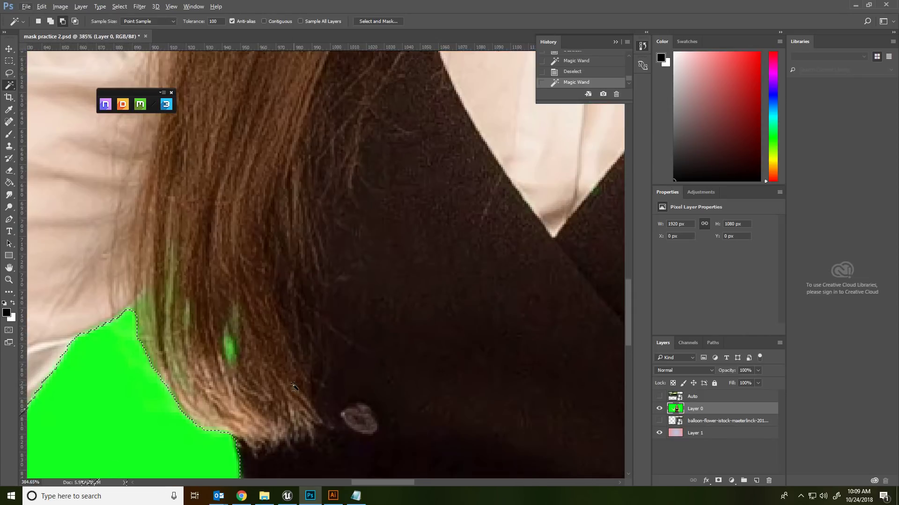
click(231, 349)
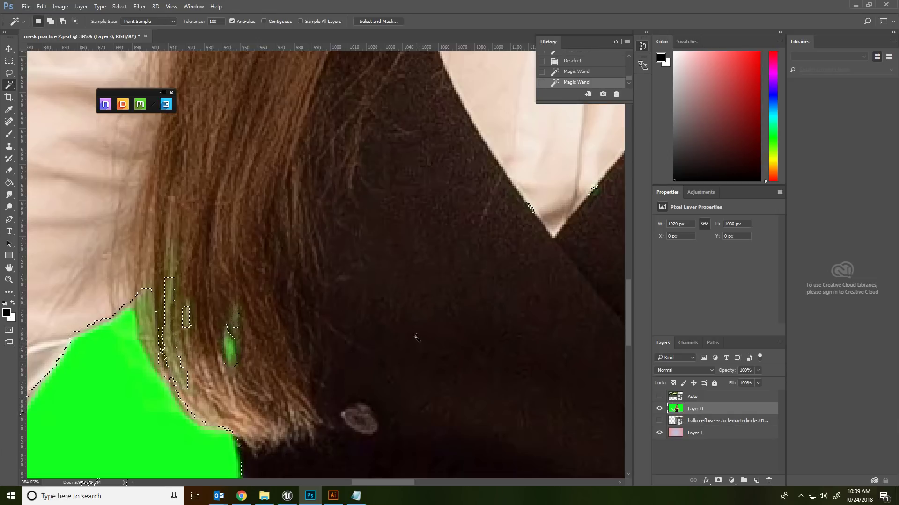
- Examine the selection edge along the hair, arm and top of the head
drag(325, 306, 23, 313)
scroll(148, 238, down, 1)
scroll(149, 240, down, 2)
drag(206, 234, 398, 475)
scroll(258, 225, down, 3)
drag(269, 220, 410, 434)
drag(342, 180, 347, 363)
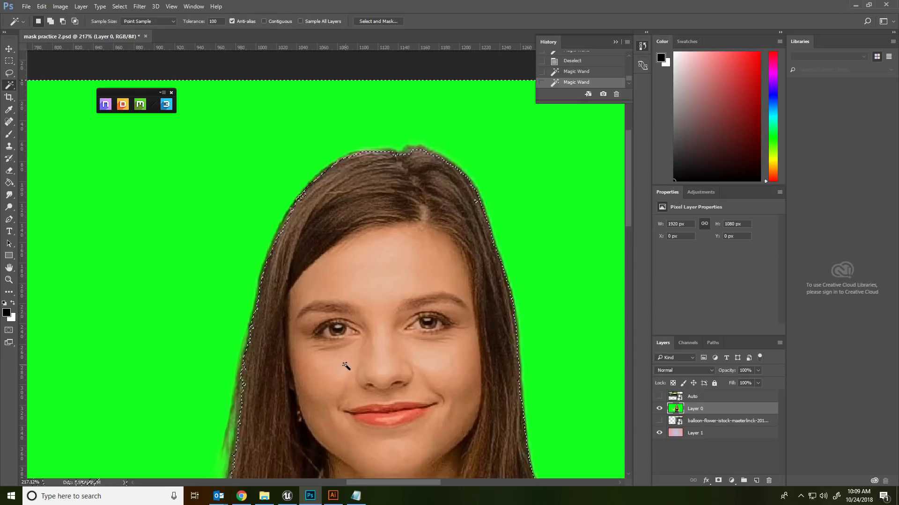
scroll(447, 380, down, 5)
drag(443, 387, 408, 224)
scroll(407, 223, down, 8)
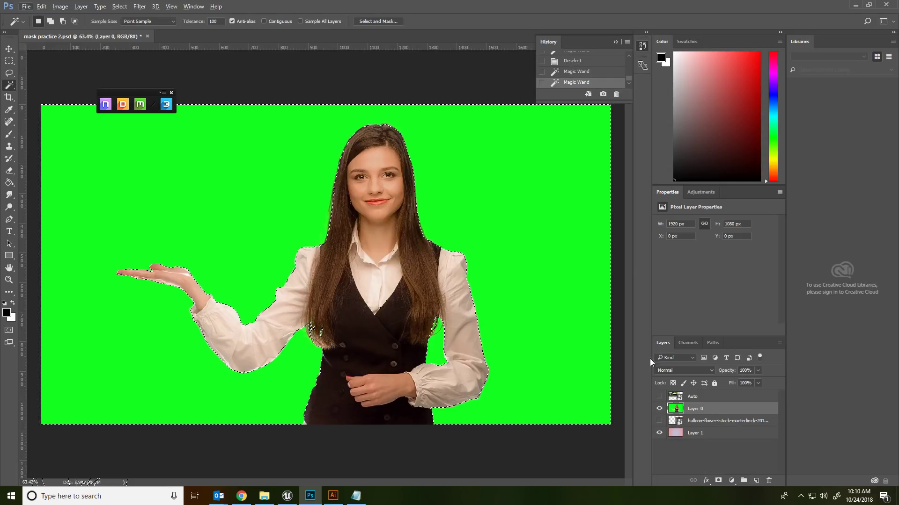
- Undo a trial layer mask made from the backdrop selection and invert the selection to cover the woman
click(719, 481)
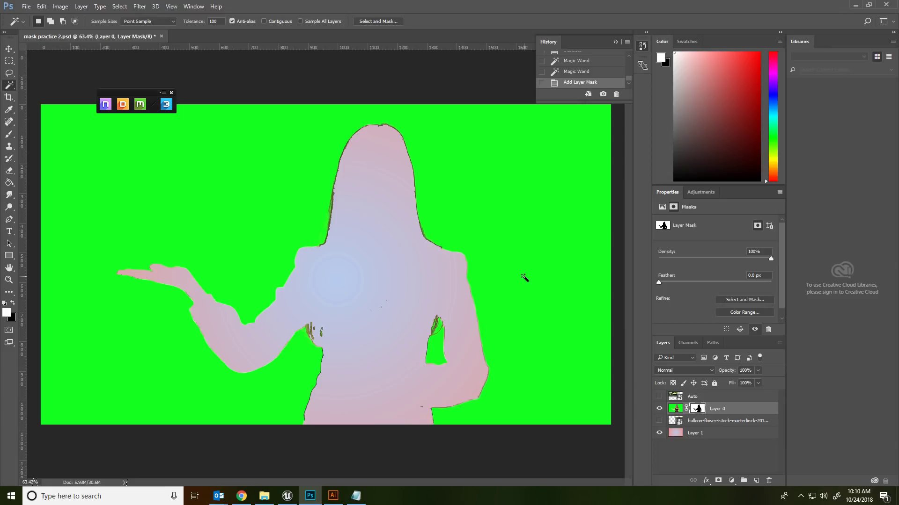
key(ctrl+z)
right_click(413, 242)
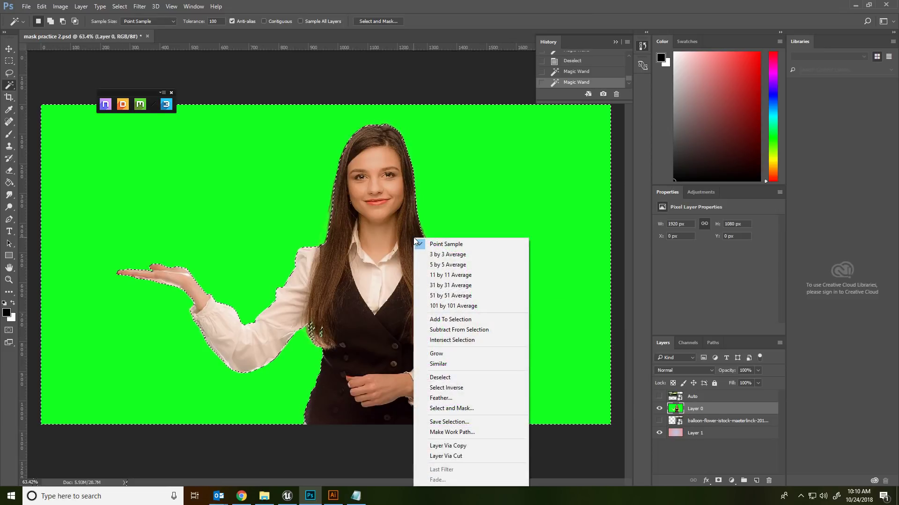
click(466, 387)
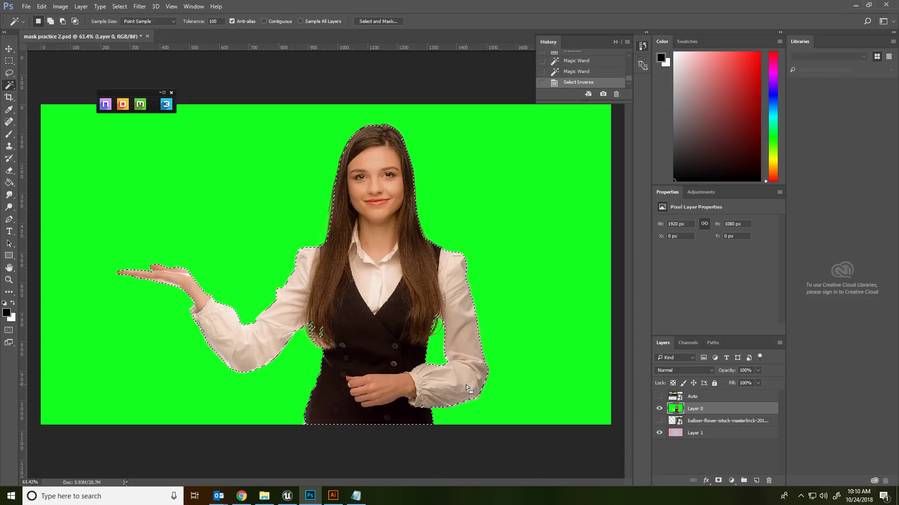
- Try masking Layer 0 with the inverted selection several times, undoing the mask each time to compare the edges
click(718, 481)
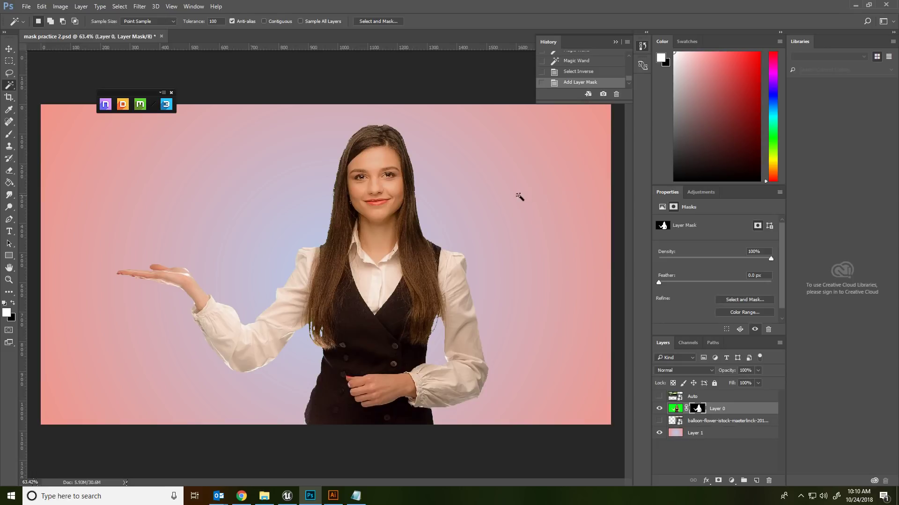
scroll(335, 195, up, 5)
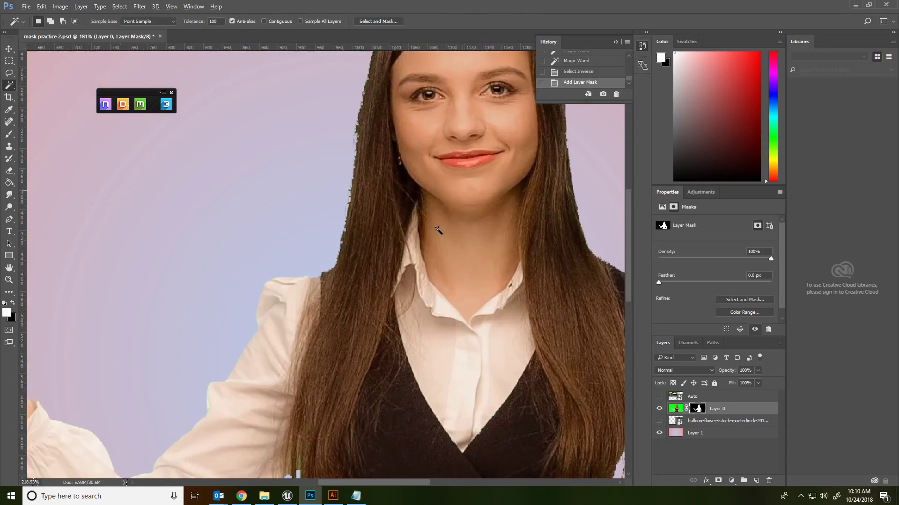
key(ctrl+z)
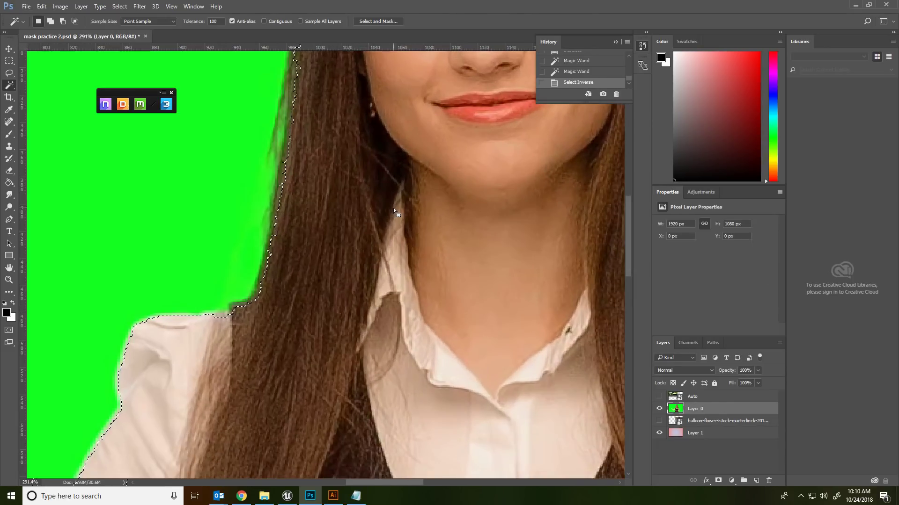
scroll(393, 208, down, 3)
scroll(393, 210, down, 3)
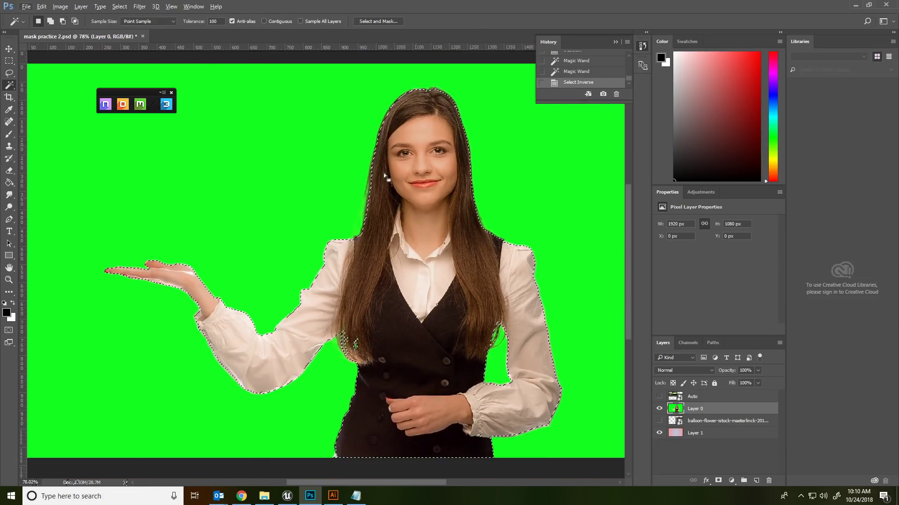
click(718, 481)
key(ctrl+z)
click(718, 481)
key(ctrl+z)
click(718, 480)
key(ctrl+z)
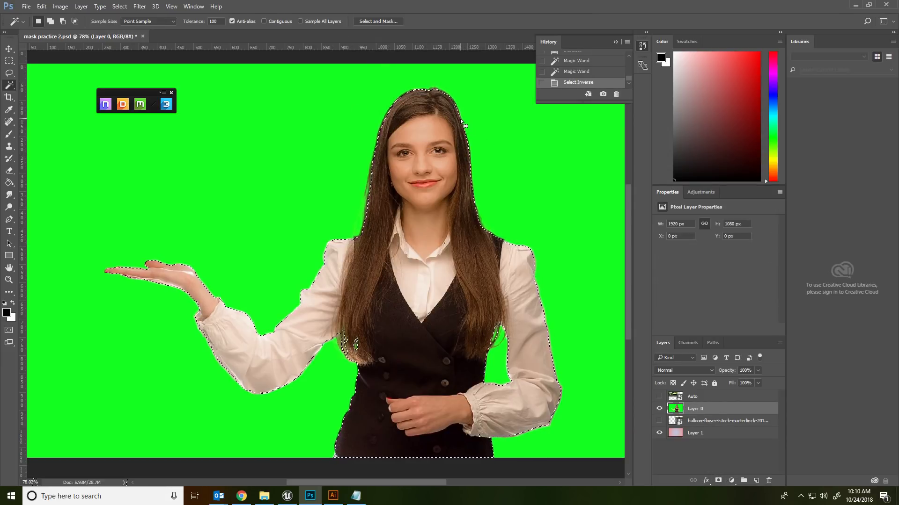
click(100, 6)
mouse_move(121, 5)
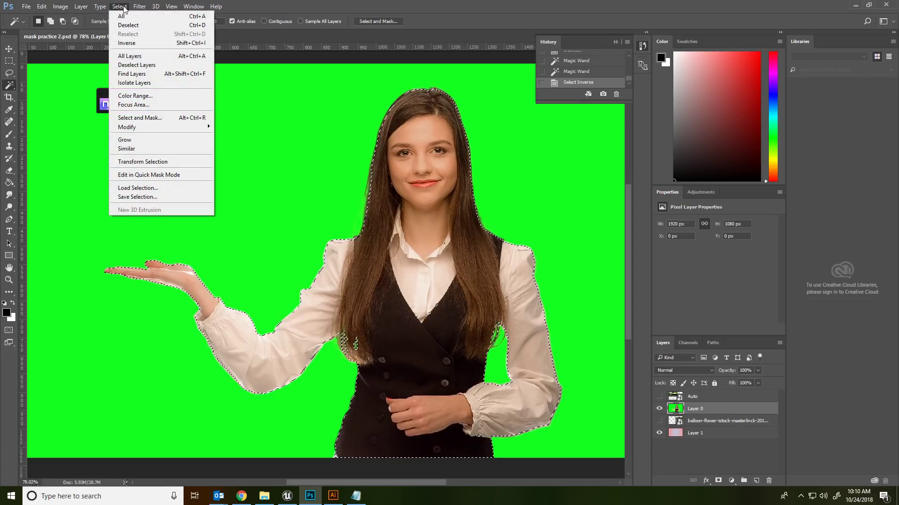
click(124, 8)
- Add a layer mask to Layer 0 from the selection and open Select and Mask for it
click(718, 481)
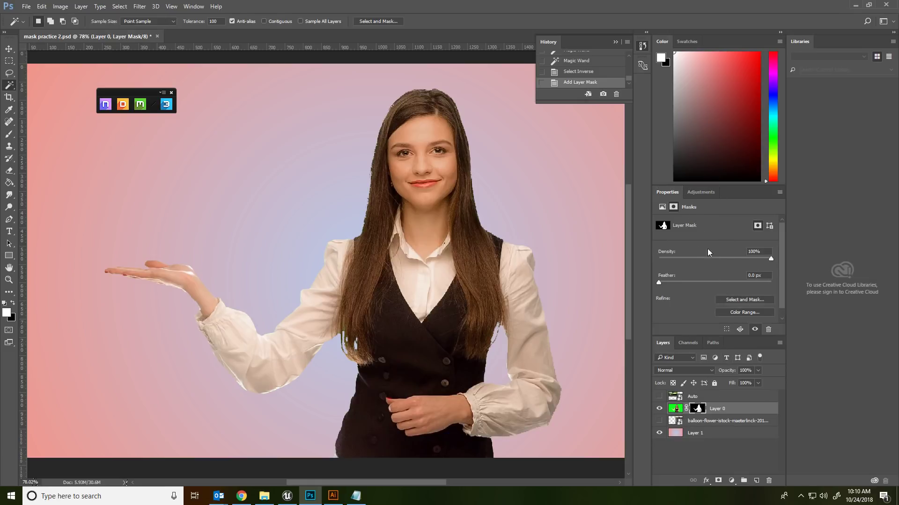
click(759, 299)
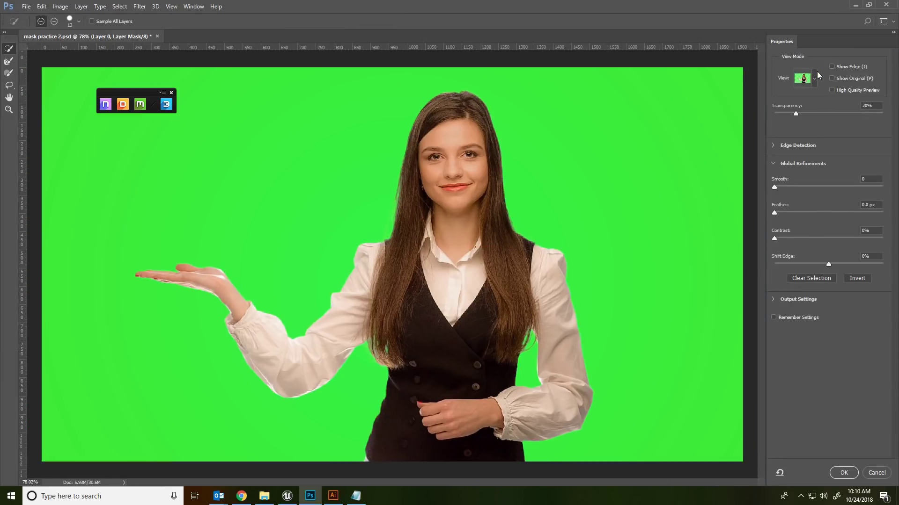
- Switch the mask preview to On Black and raise its opacity to 100%
click(815, 77)
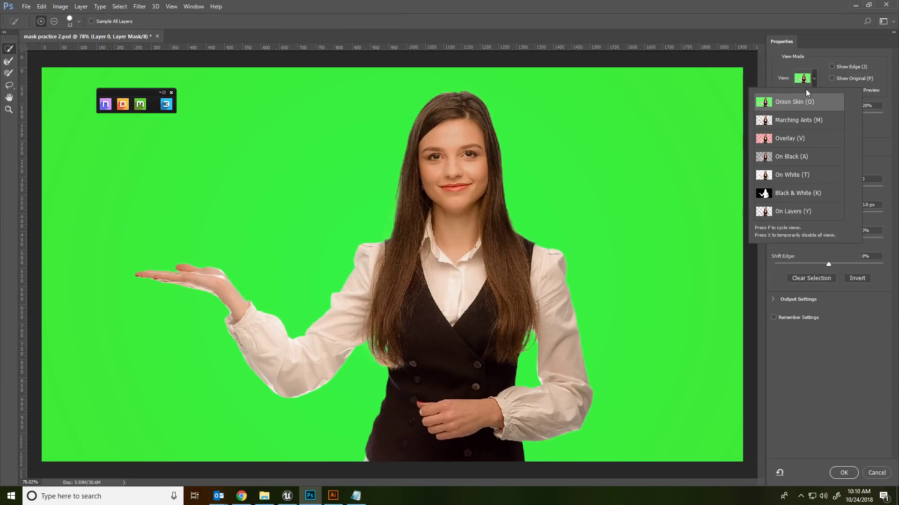
click(790, 175)
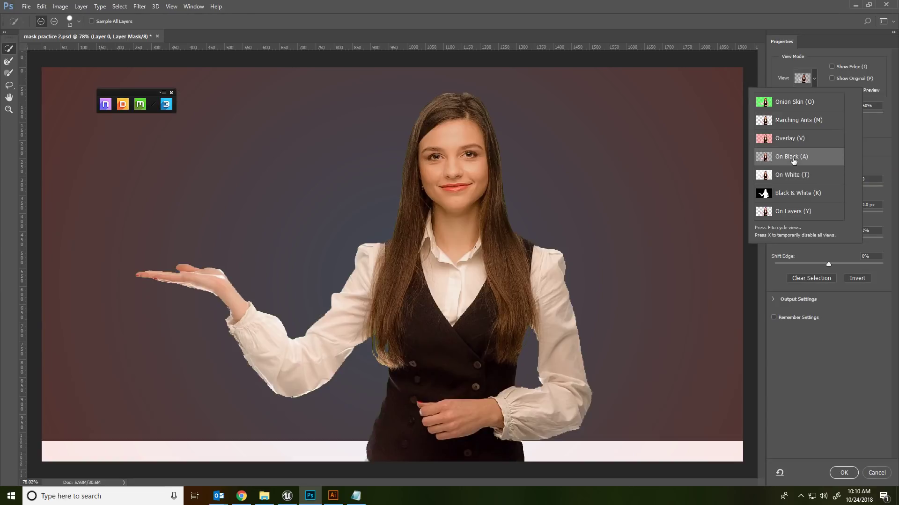
click(816, 57)
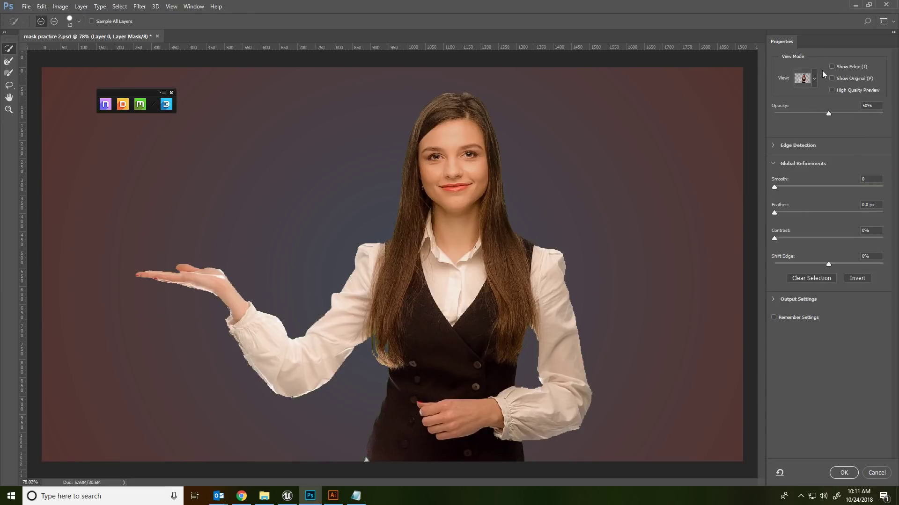
drag(829, 113, 883, 114)
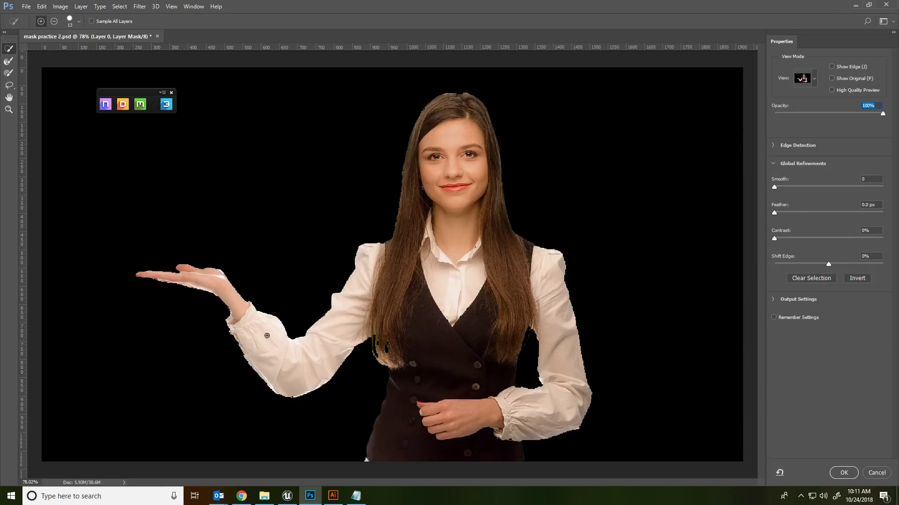
- Set the mask's Edge Detection radius to 10 px
click(772, 145)
drag(777, 168, 818, 170)
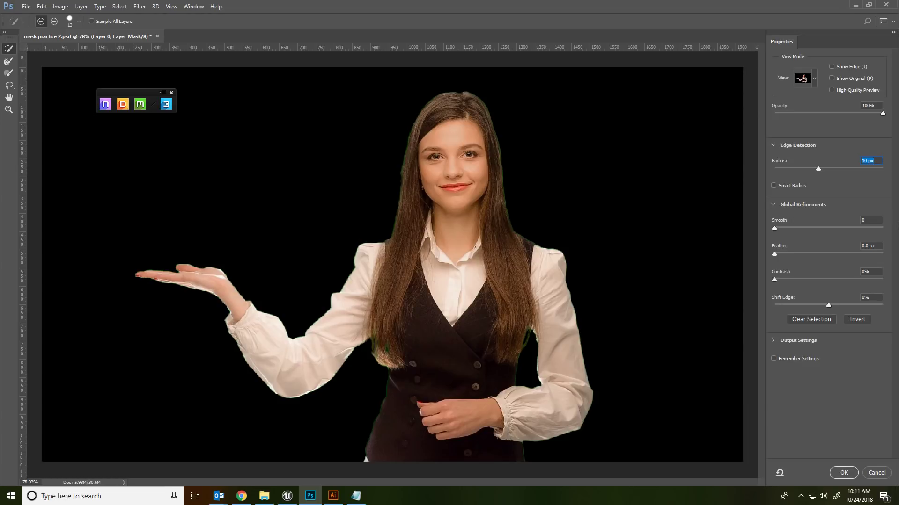
- Set the mask's Shift Edge to -53%, Smooth to 19 and Feather to 0.6 px
drag(827, 304, 800, 301)
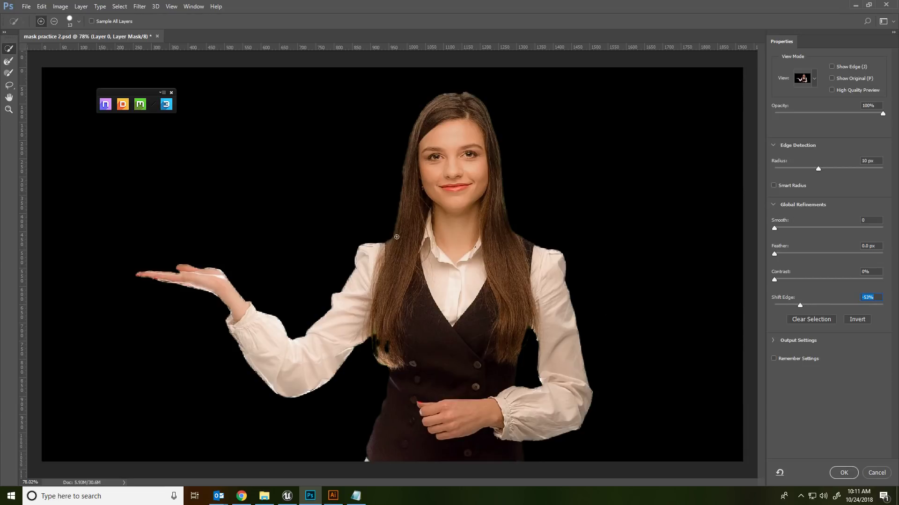
drag(781, 228, 794, 229)
click(785, 252)
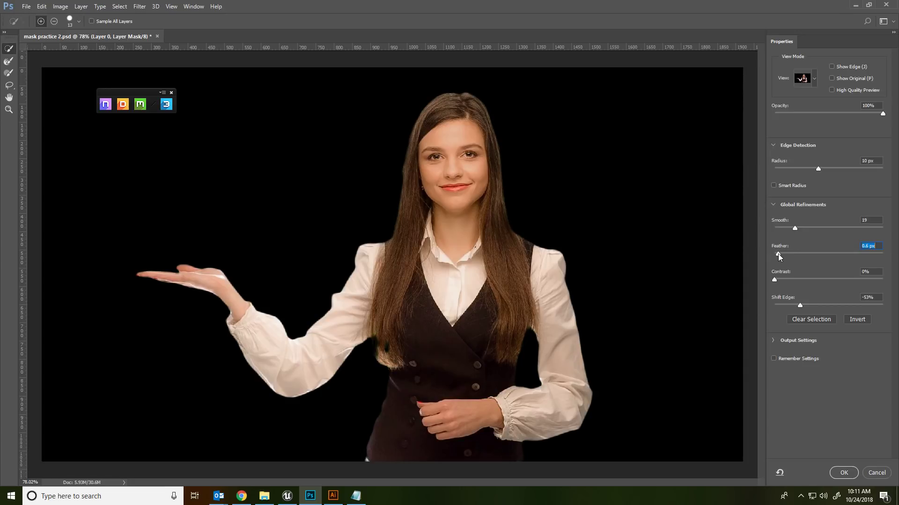
- Set the mask's Contrast to 25%, adjust its smoothing and apply the refinement to Layer 0
click(783, 280)
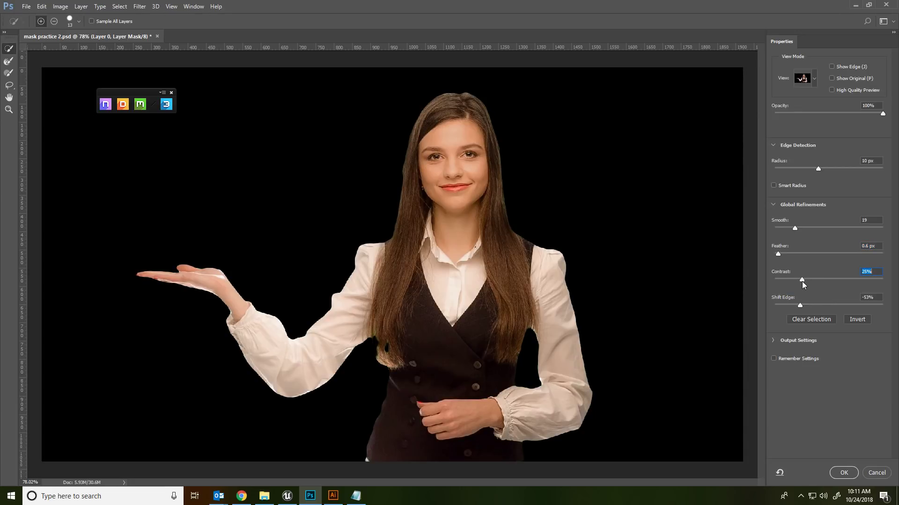
click(808, 228)
click(843, 473)
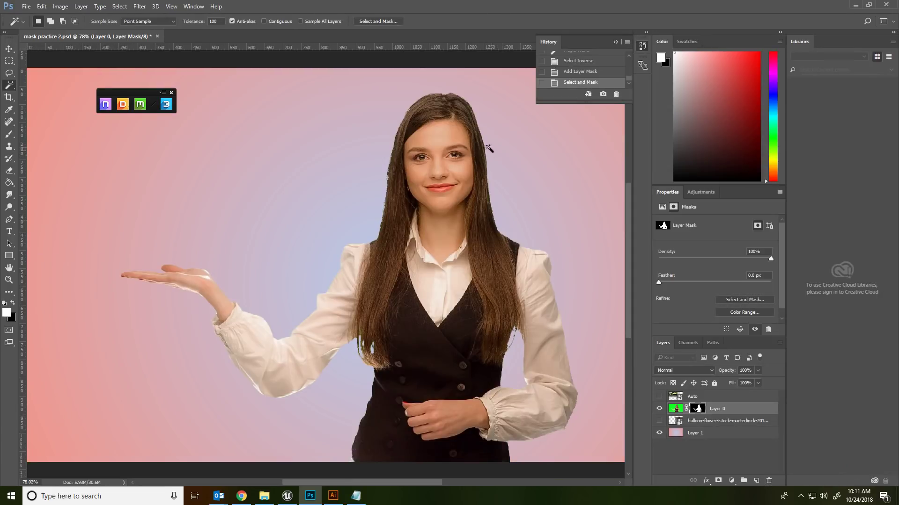
scroll(434, 194, up, 4)
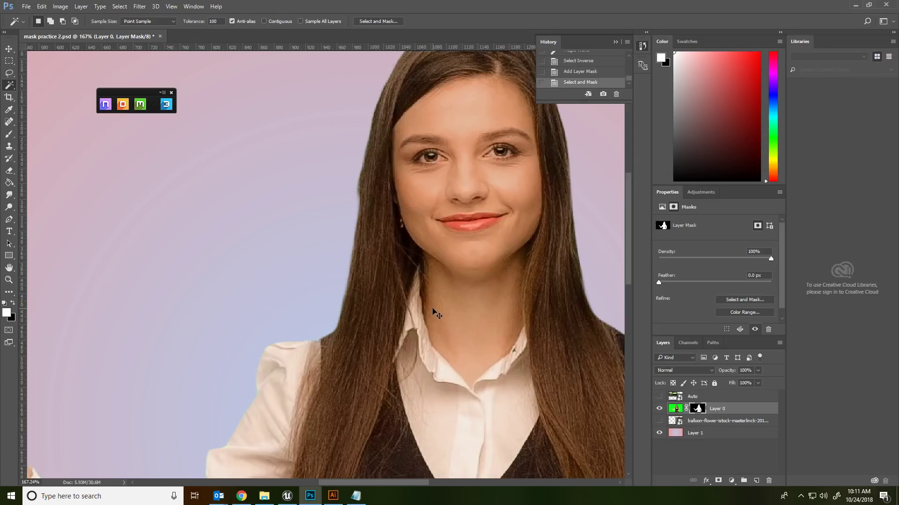
scroll(471, 326, down, 4)
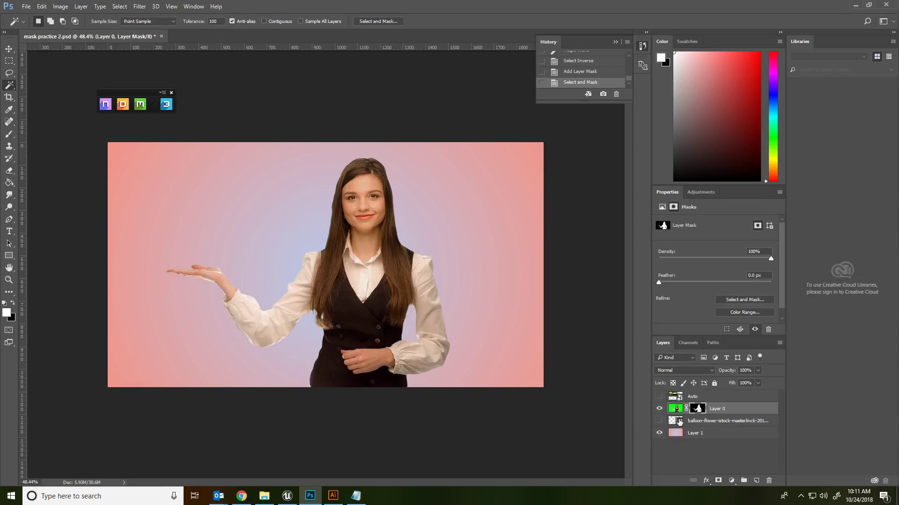
- Hide Layer 0, show the balloon-flower layer and move the flower photo fully inside the canvas
click(660, 410)
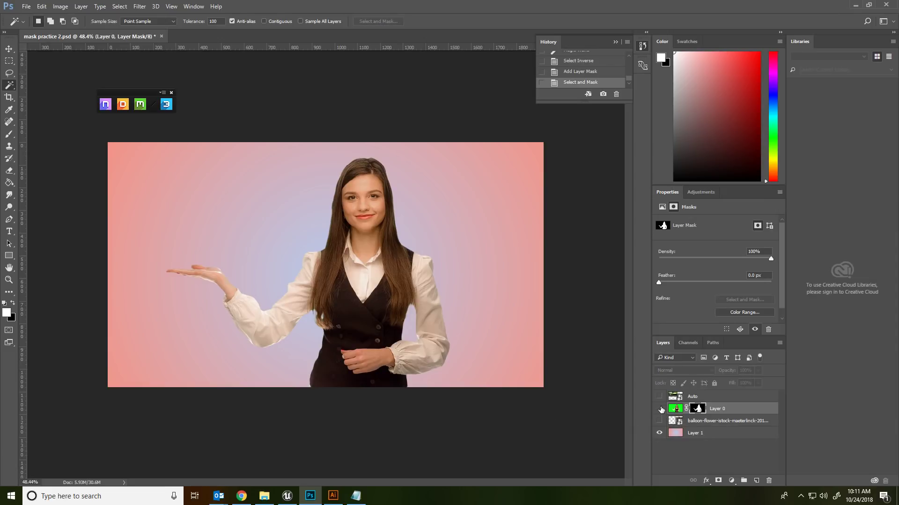
click(659, 420)
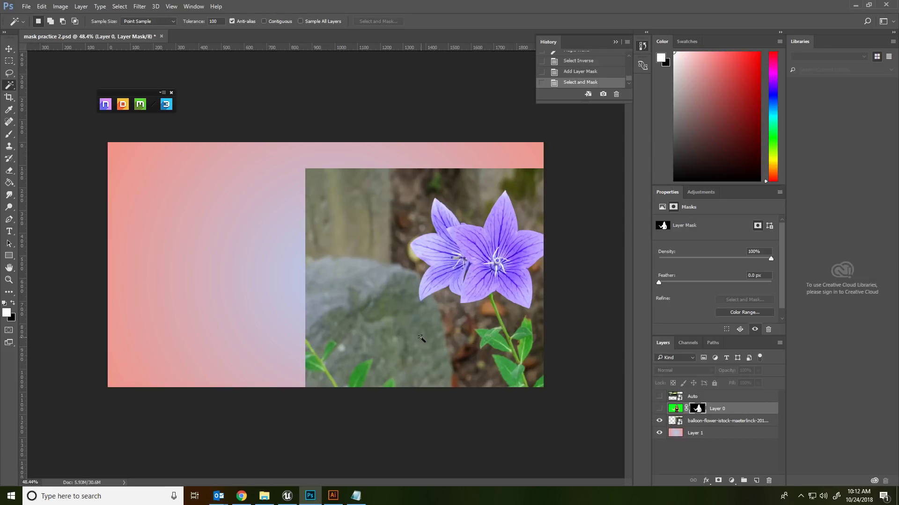
click(9, 49)
drag(486, 261, 422, 257)
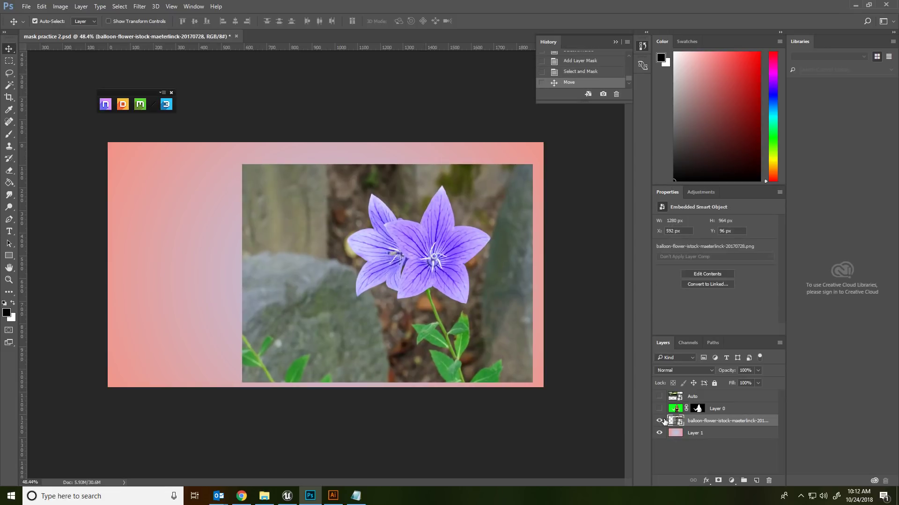
click(660, 408)
click(660, 409)
- Try selecting the background around the flowers with the Magic Wand at a tolerance of 100
scroll(449, 266, up, 4)
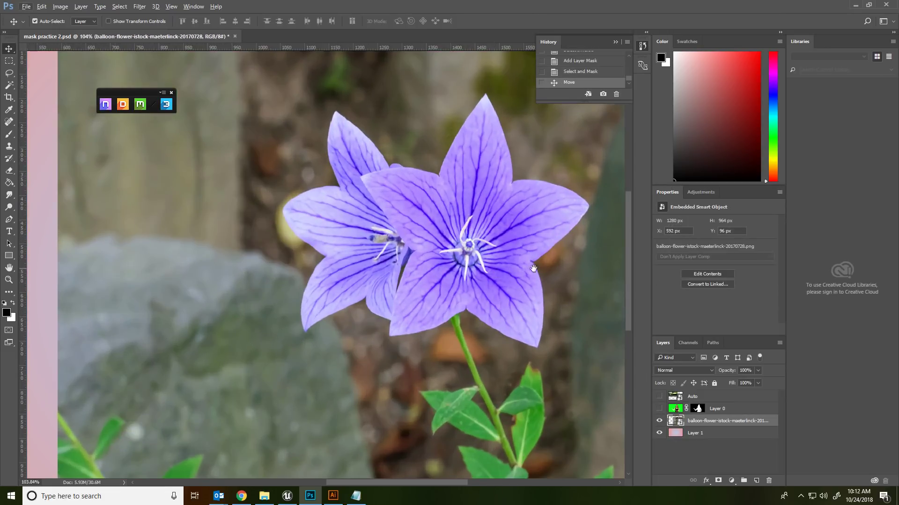
drag(536, 274, 429, 249)
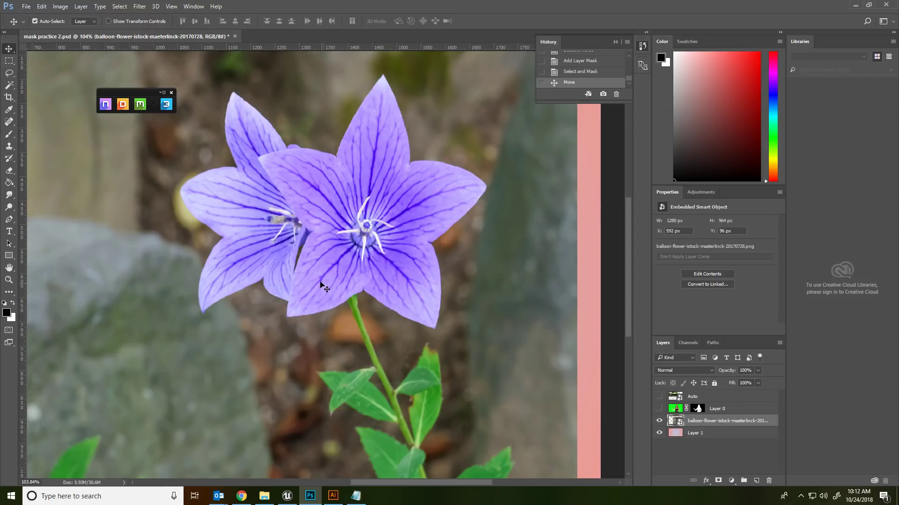
click(9, 86)
click(278, 104)
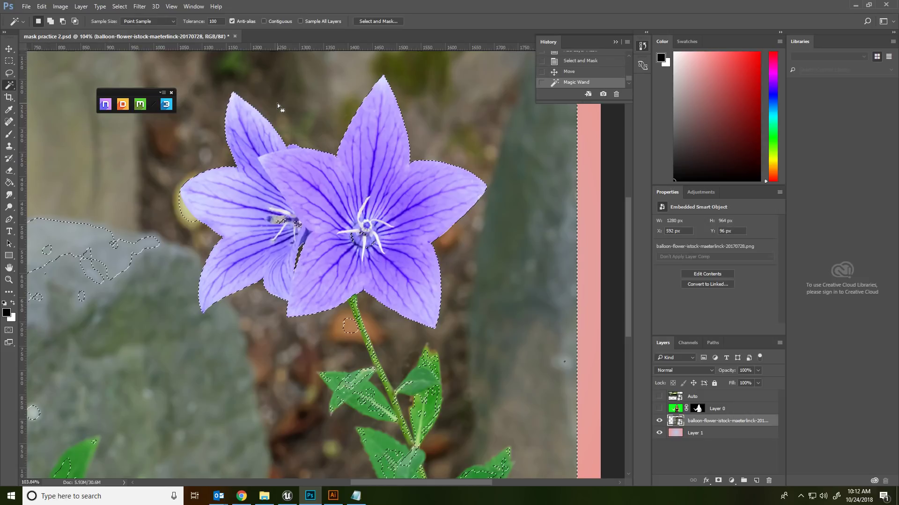
key(ctrl+d)
click(229, 358)
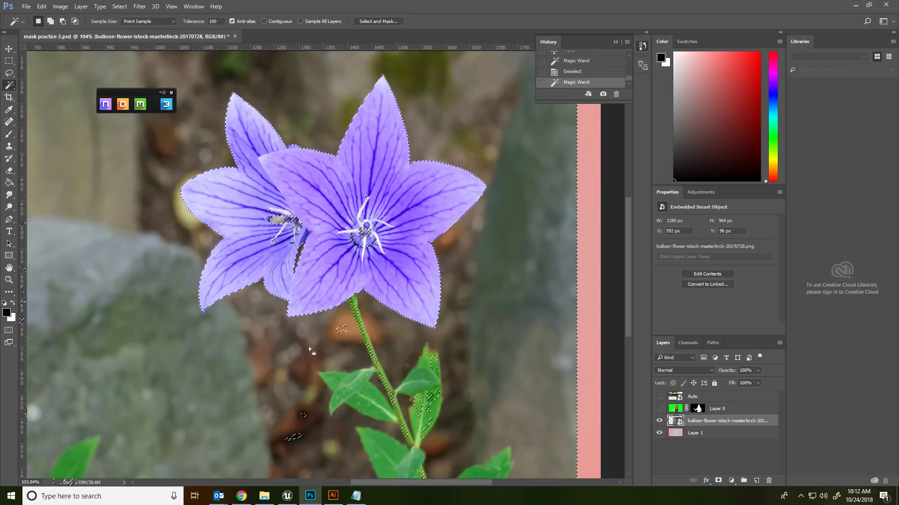
- Try building a background selection from several areas with the Magic Wand at tolerance 20, and clear the selection
drag(218, 22, 160, 18)
text(20)
key(ctrl+d)
click(285, 122)
shift+click(118, 208)
shift+click(160, 323)
shift+click(513, 257)
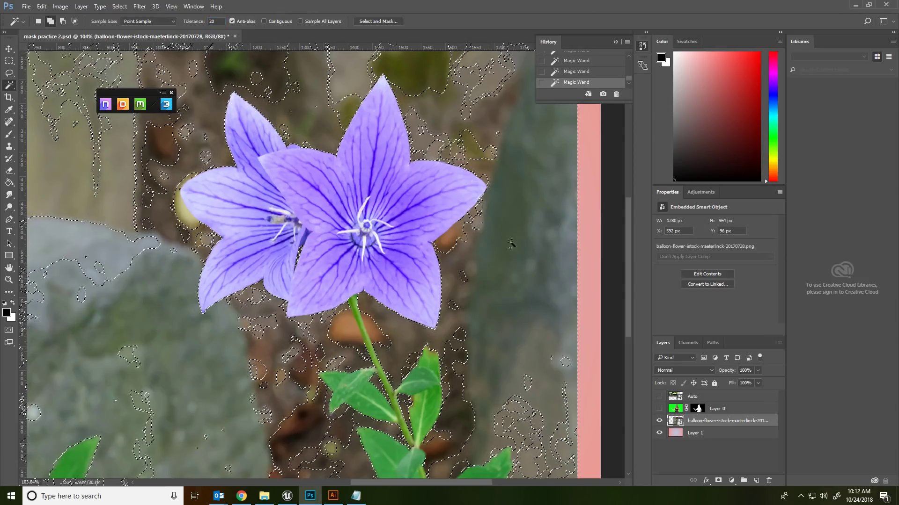
click(349, 335)
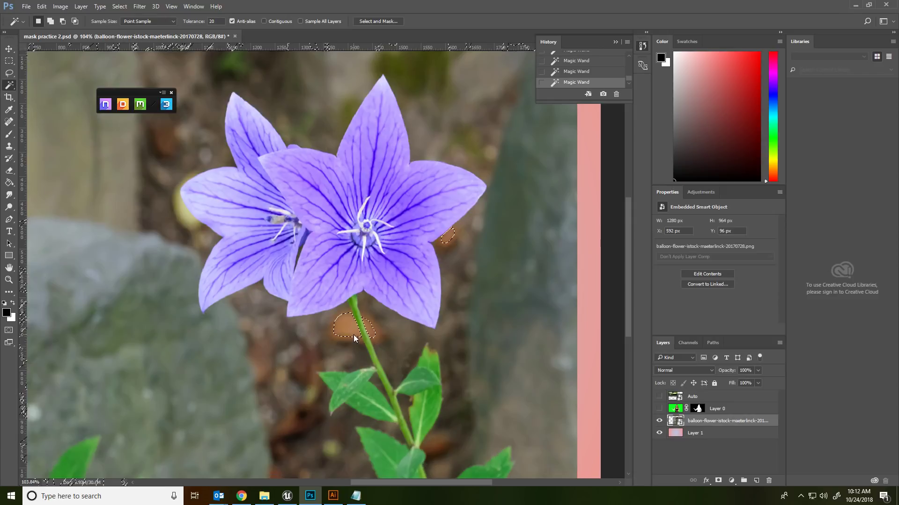
click(313, 336)
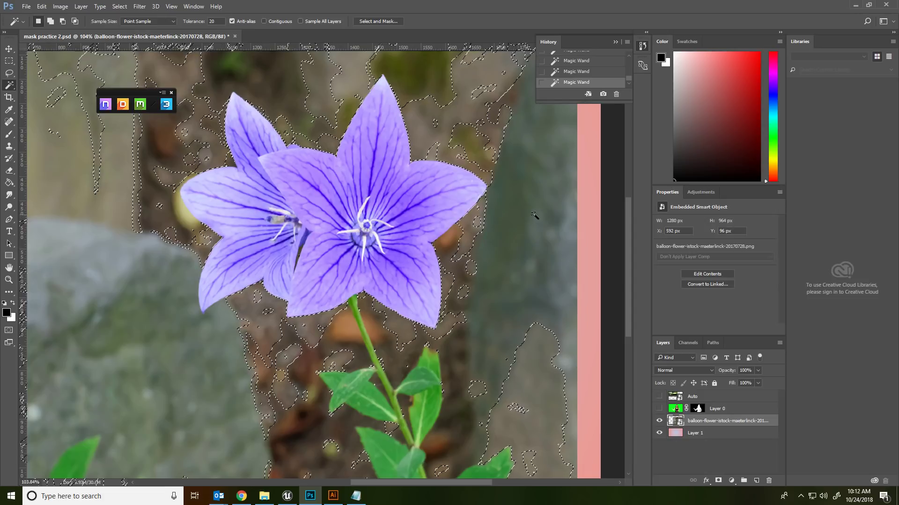
key(ctrl+d)
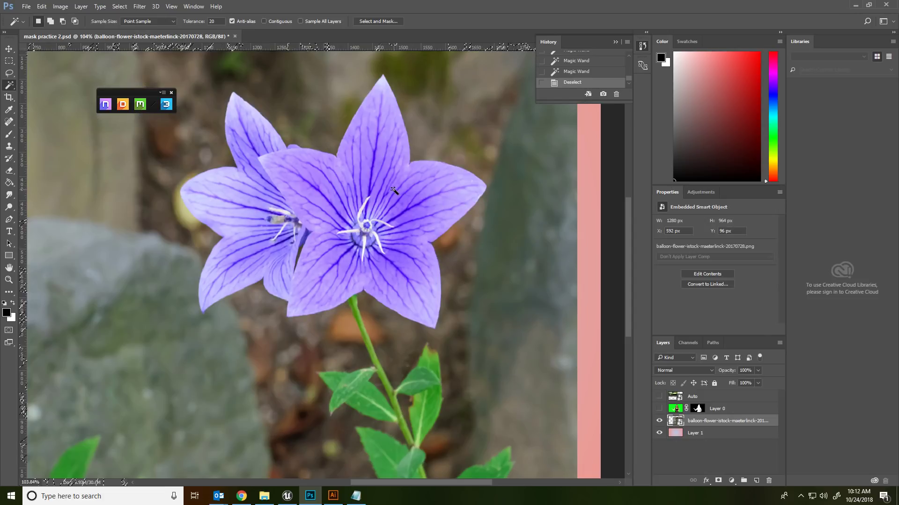
- Select both purple flowers with the Quick Selection tool and subtract the dark gap between their petals
right_click(8, 86)
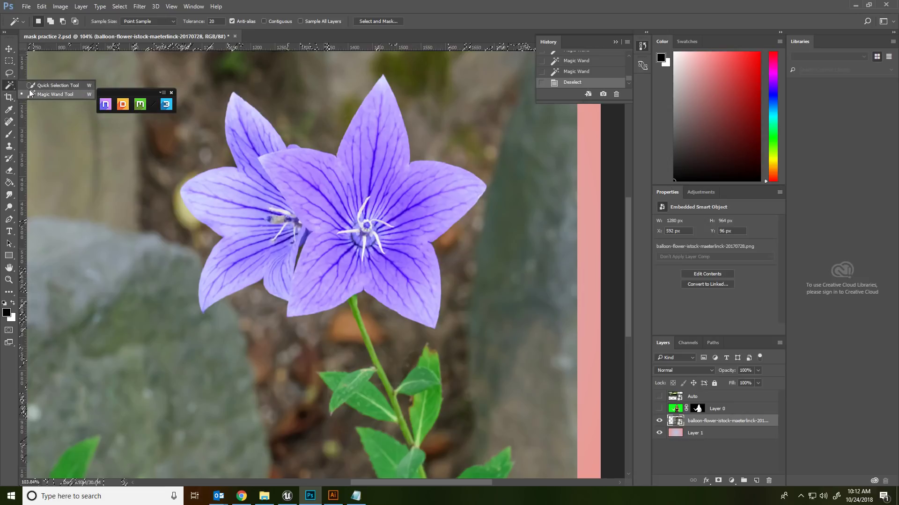
click(29, 88)
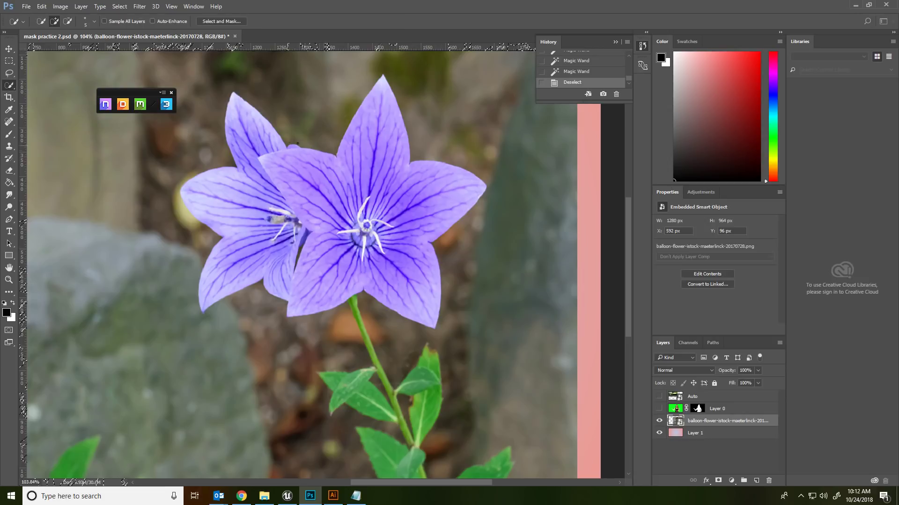
mouse_move(249, 145)
mouse_down()
mouse_move(267, 207)
mouse_move(267, 236)
mouse_move(245, 240)
mouse_move(234, 261)
mouse_move(246, 264)
mouse_move(317, 191)
mouse_move(370, 156)
mouse_up()
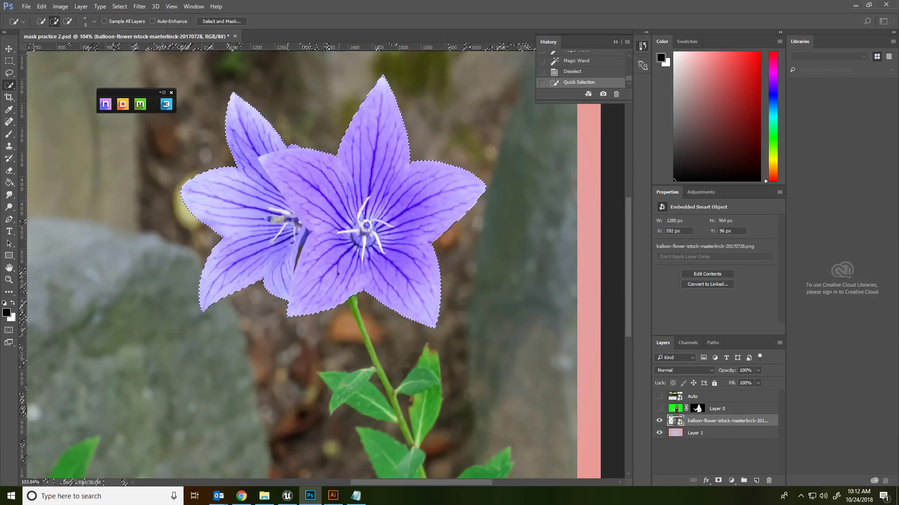
scroll(316, 302, up, 4)
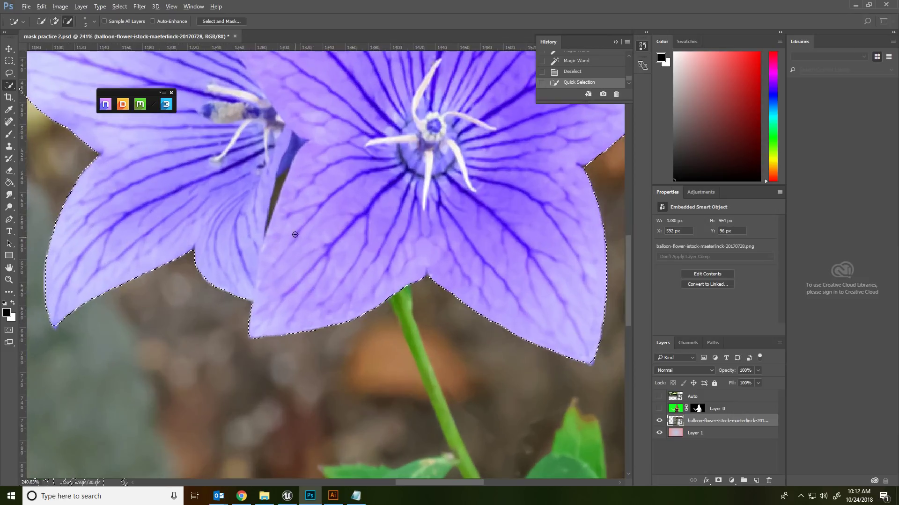
alt+click(279, 183)
alt+click(279, 184)
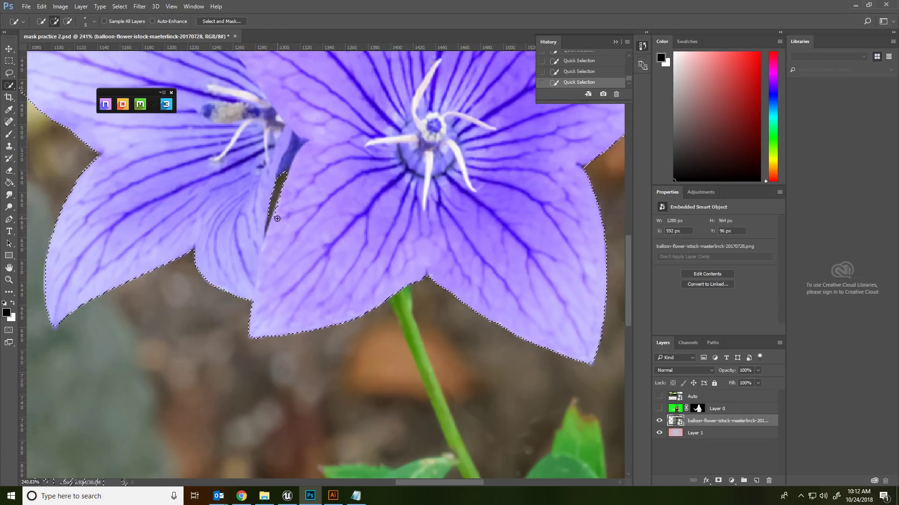
- Add the upper stem and the leaves on its left to the selection, subtracting the background caught between them
scroll(305, 120, down, 5)
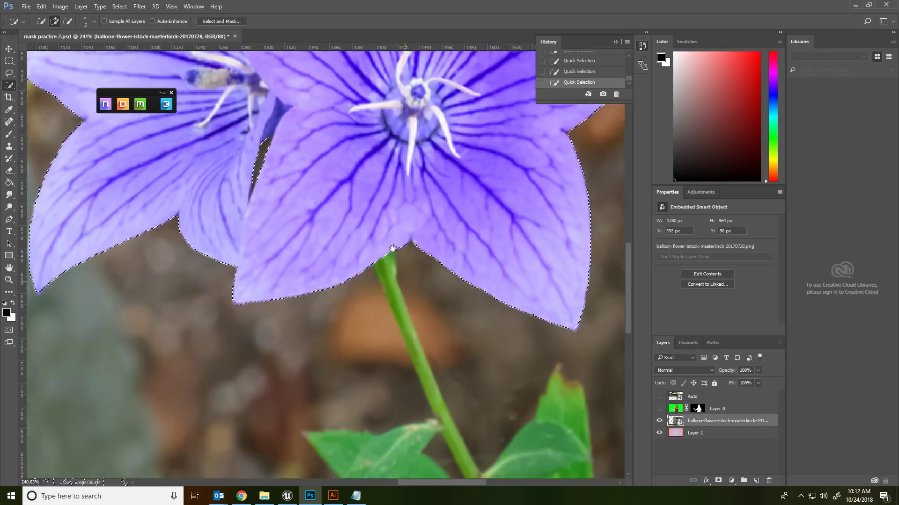
scroll(305, 120, right, 3)
drag(305, 120, 352, 278)
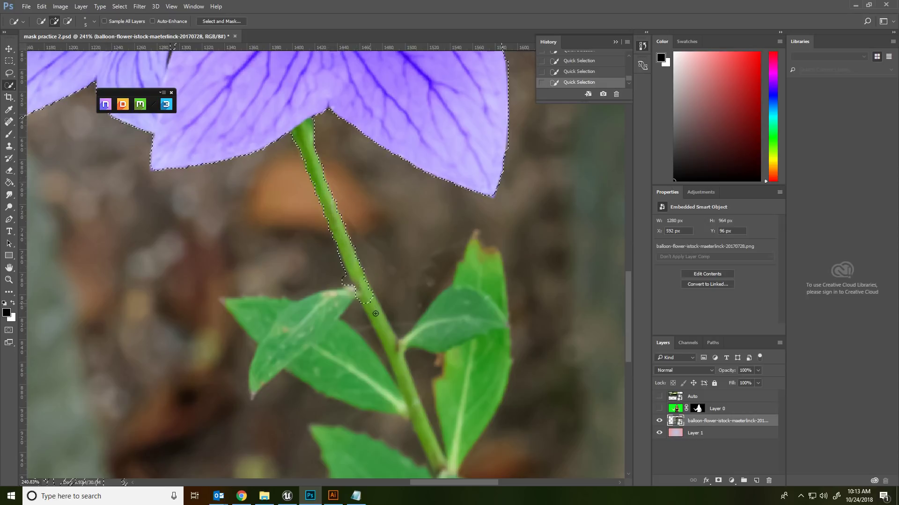
drag(387, 346, 393, 358)
drag(349, 317, 376, 351)
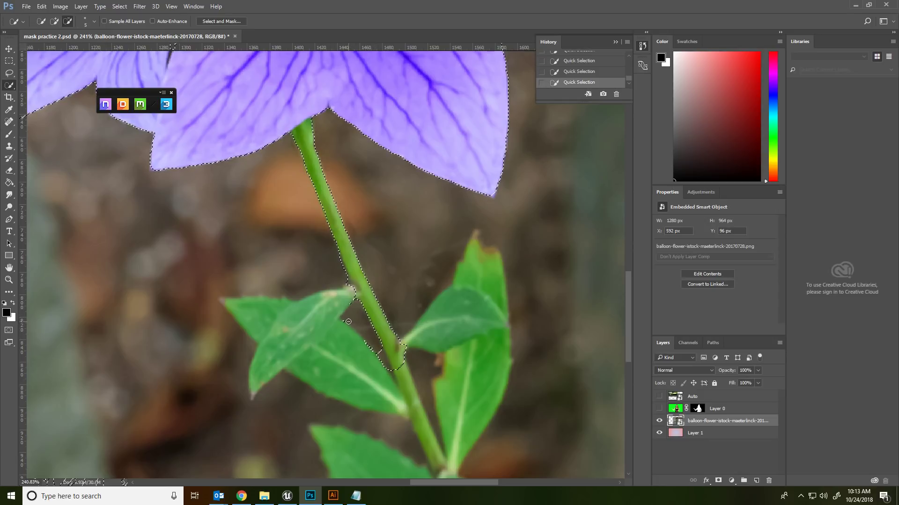
alt+click(350, 287)
mouse_move(352, 294)
mouse_down()
mouse_move(316, 325)
mouse_move(276, 323)
mouse_up()
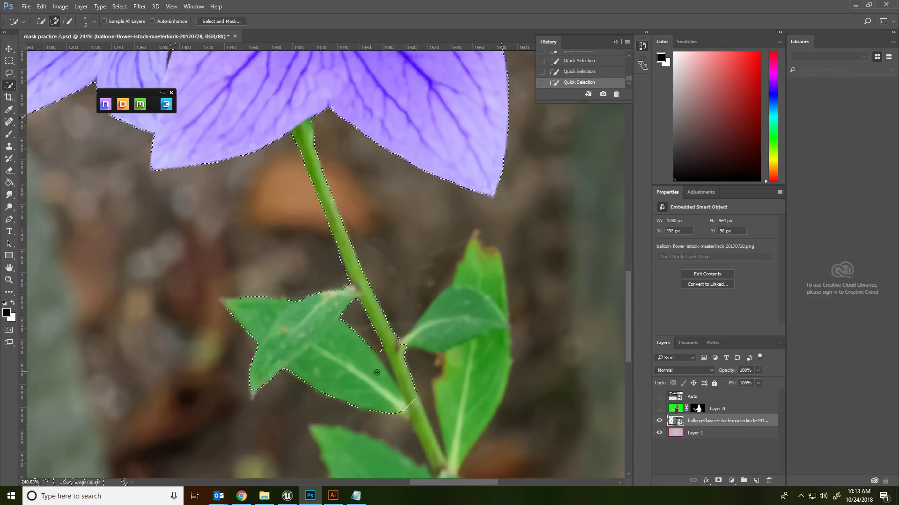
- Add the leaves right of the stem to the selection and subtract the gap beside them, reducing the brush to 1 px
mouse_move(423, 357)
mouse_down()
mouse_move(289, 245)
mouse_move(338, 219)
mouse_move(359, 169)
mouse_up()
drag(361, 269, 339, 356)
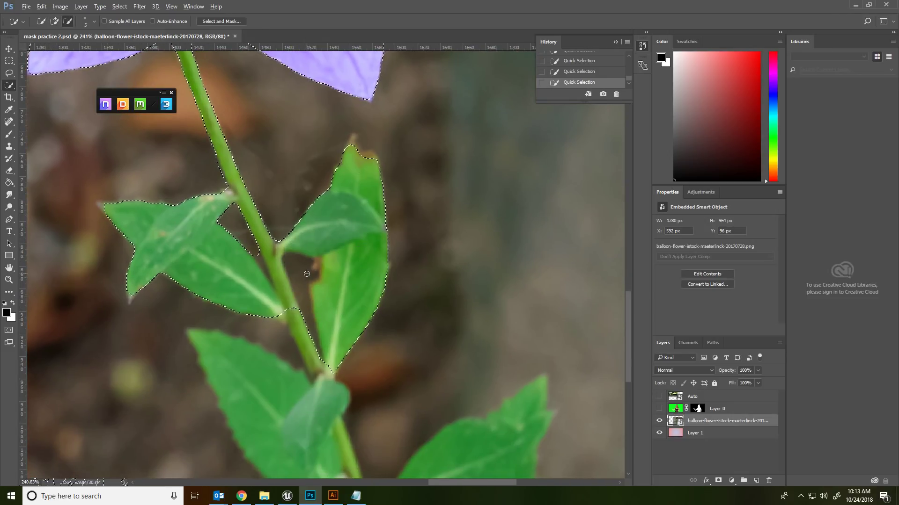
alt+drag(302, 280, 309, 313)
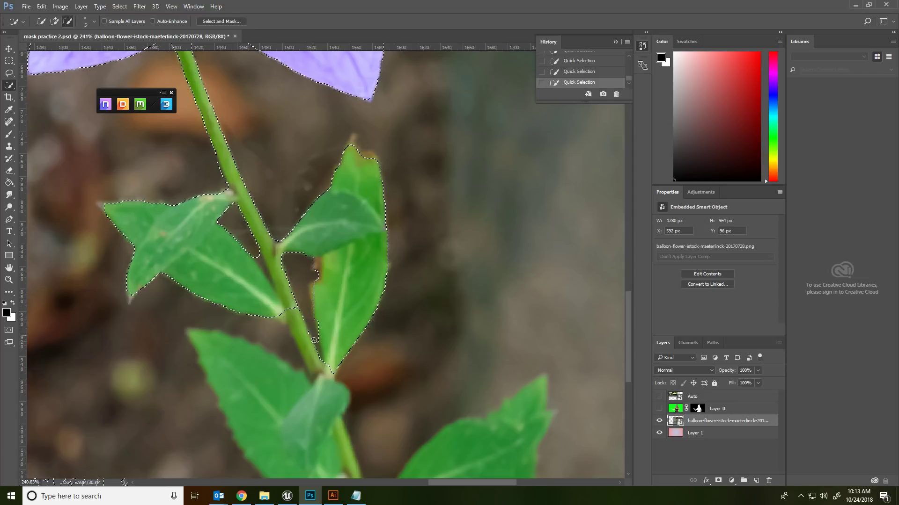
click(94, 21)
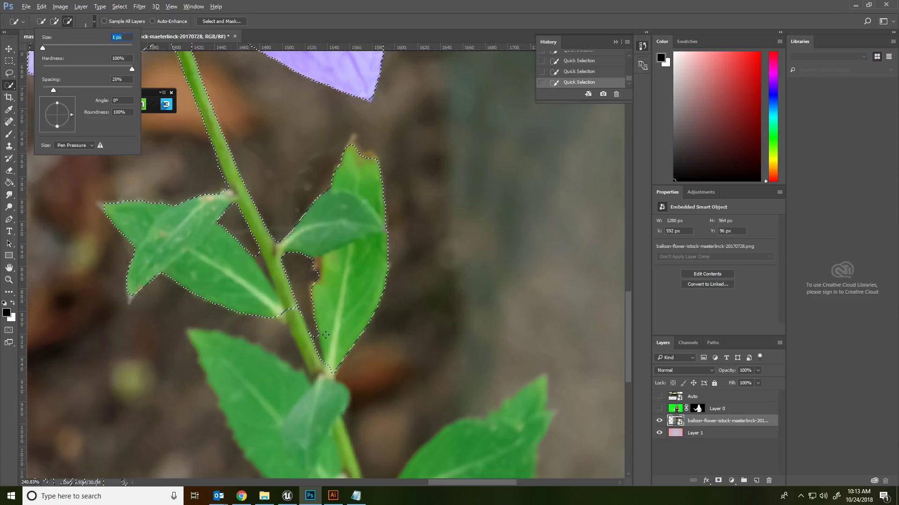
alt+drag(314, 327, 318, 348)
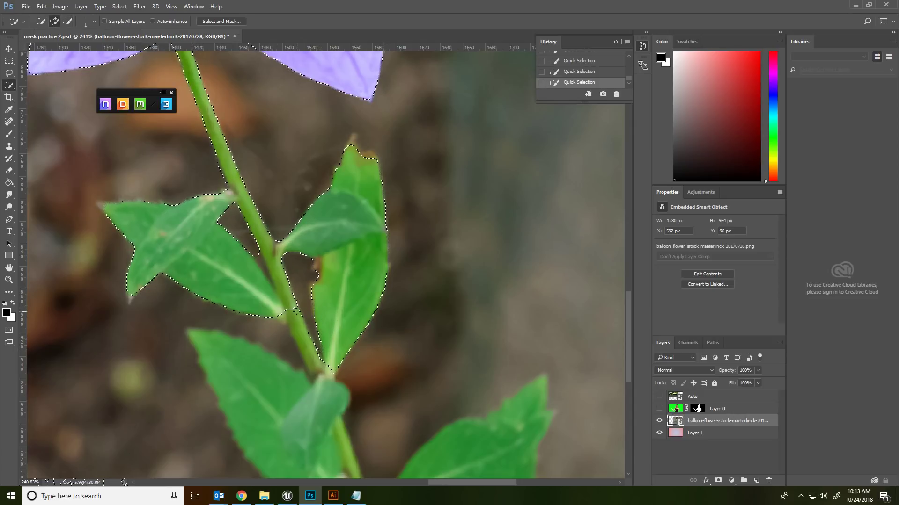
drag(319, 369, 320, 372)
- Set the selection brush to 6 px and add the lower stem and lower-left leaves, trimming stray background
click(93, 20)
click(43, 46)
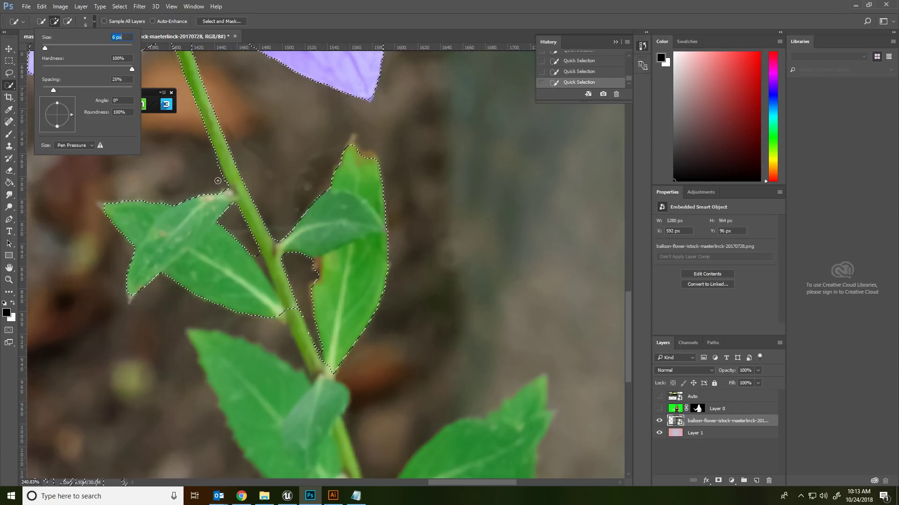
drag(290, 303, 304, 350)
mouse_move(323, 386)
mouse_down()
mouse_move(315, 409)
mouse_move(274, 391)
mouse_up()
alt+drag(220, 315, 302, 347)
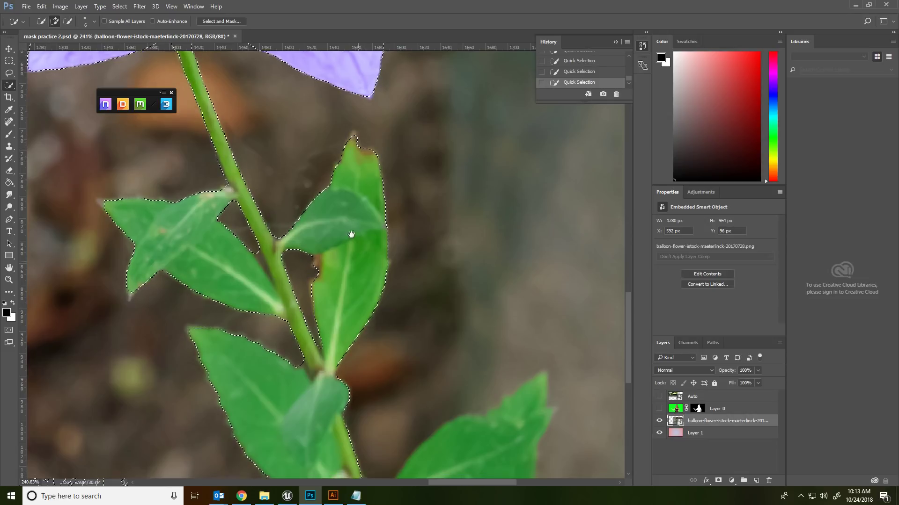
- Add the remaining lower-right leaf to the selection and mask the balloon-flower layer with it
scroll(351, 241, down, 5)
mouse_move(369, 337)
mouse_down()
mouse_move(452, 289)
mouse_move(494, 248)
mouse_up()
scroll(262, 150, down, 5)
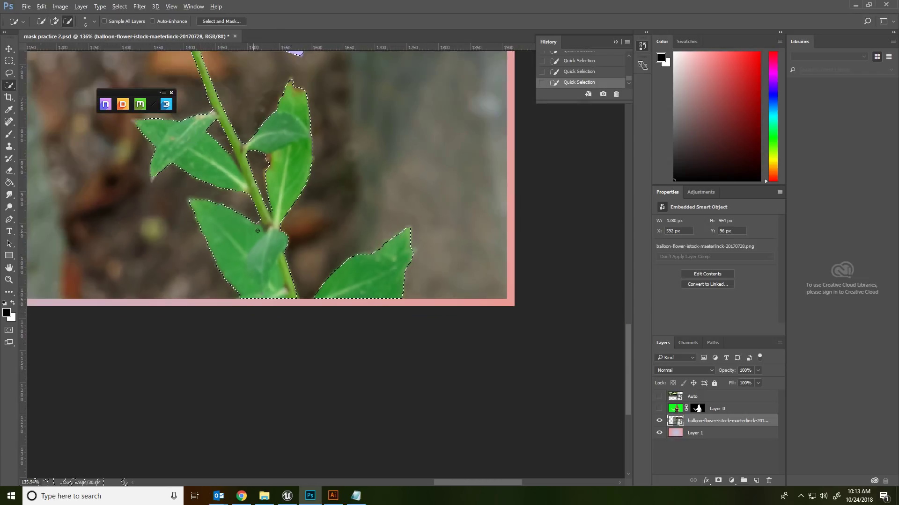
drag(260, 148, 365, 276)
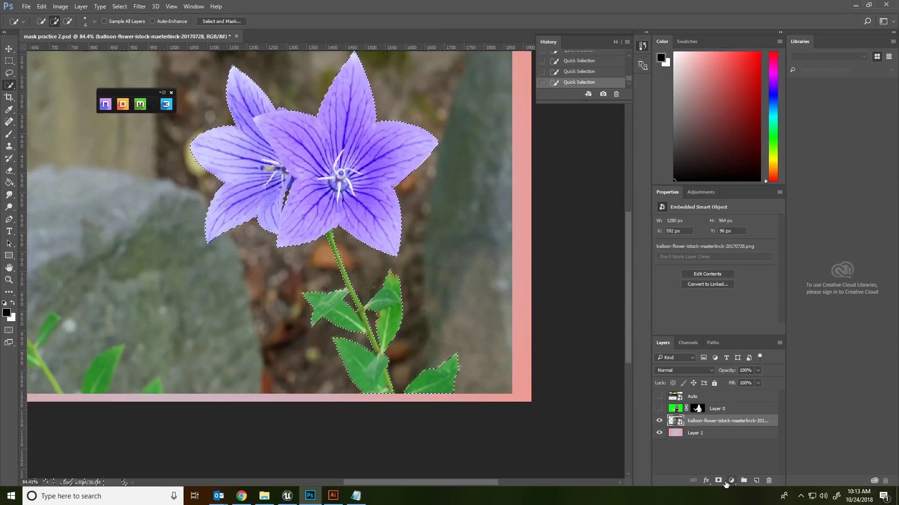
click(718, 481)
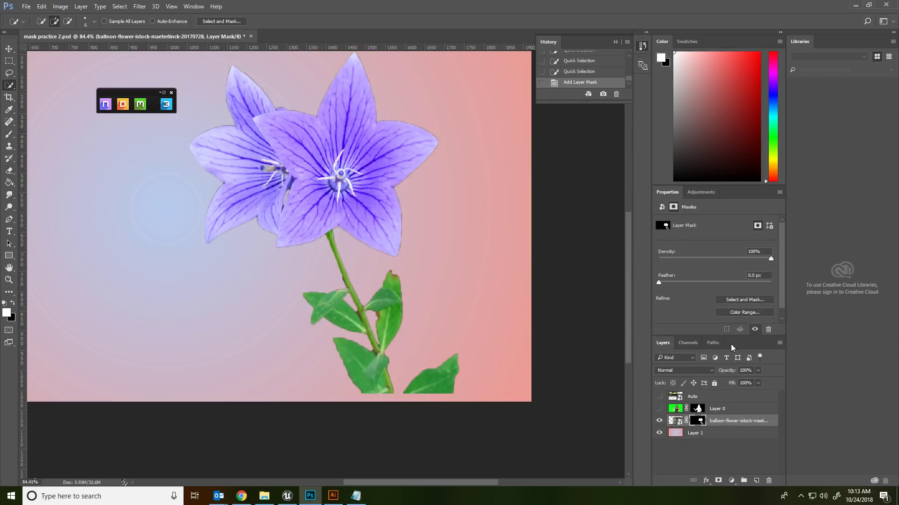
- Open the flower's layer mask in Select and Mask and switch the preview to Overlay
click(749, 299)
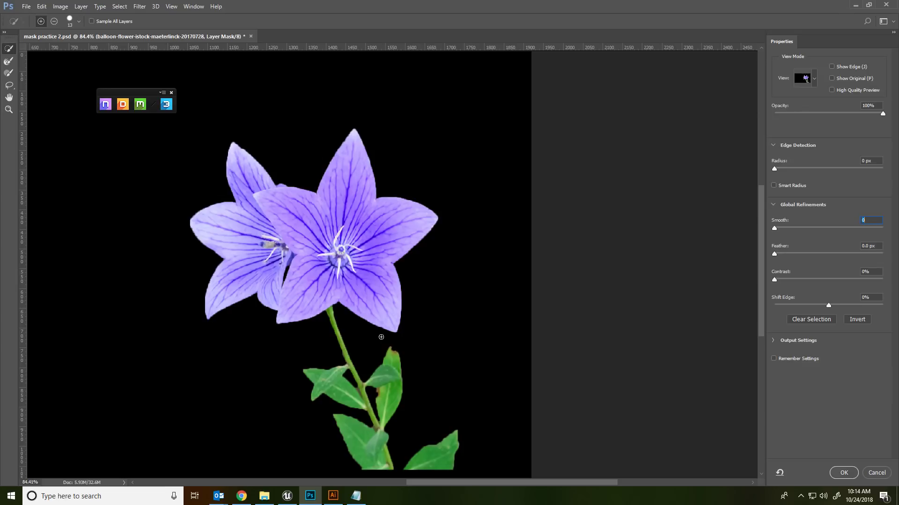
click(815, 78)
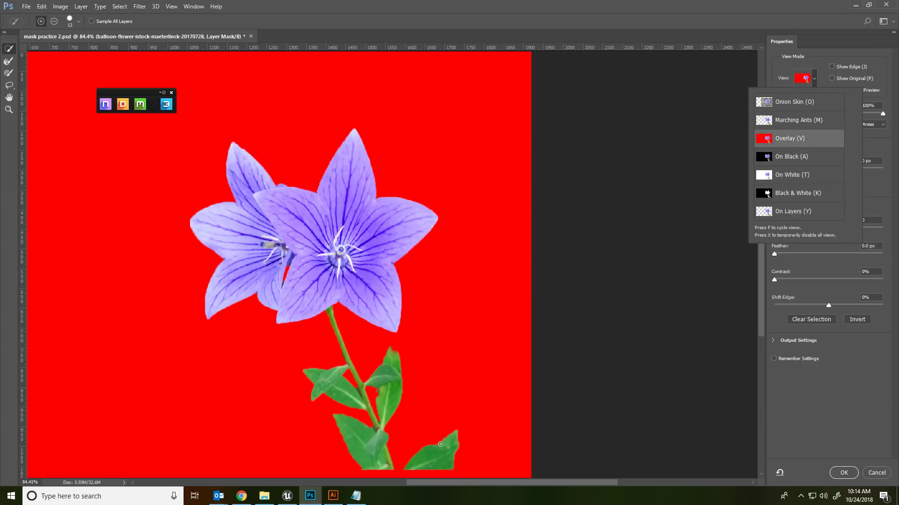
scroll(348, 313, down, 1)
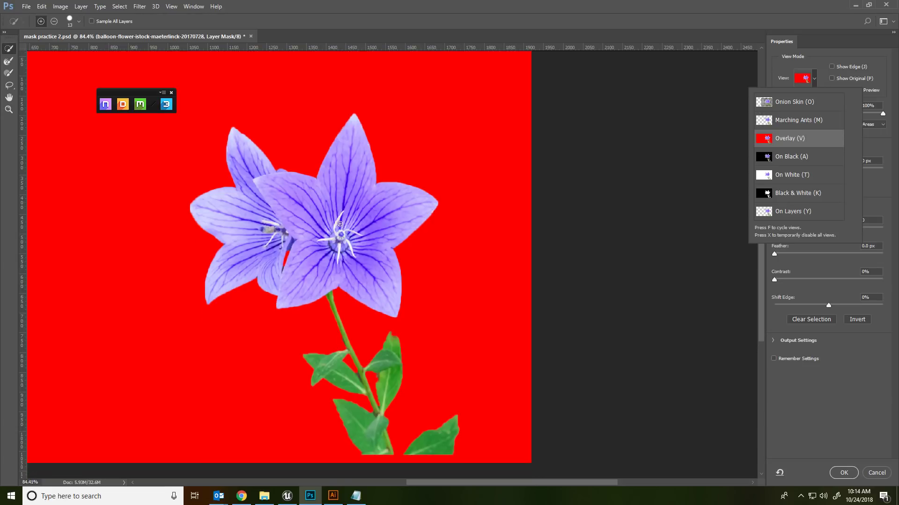
scroll(295, 140, up, 8)
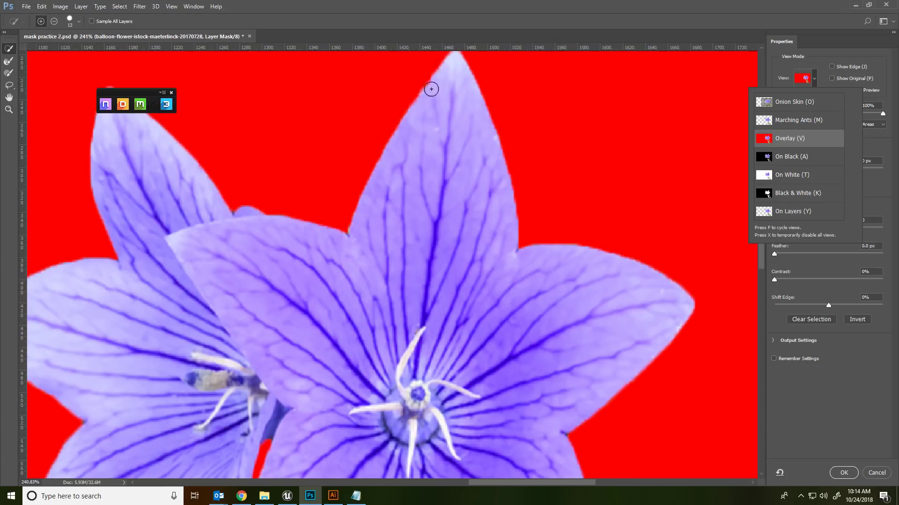
click(825, 260)
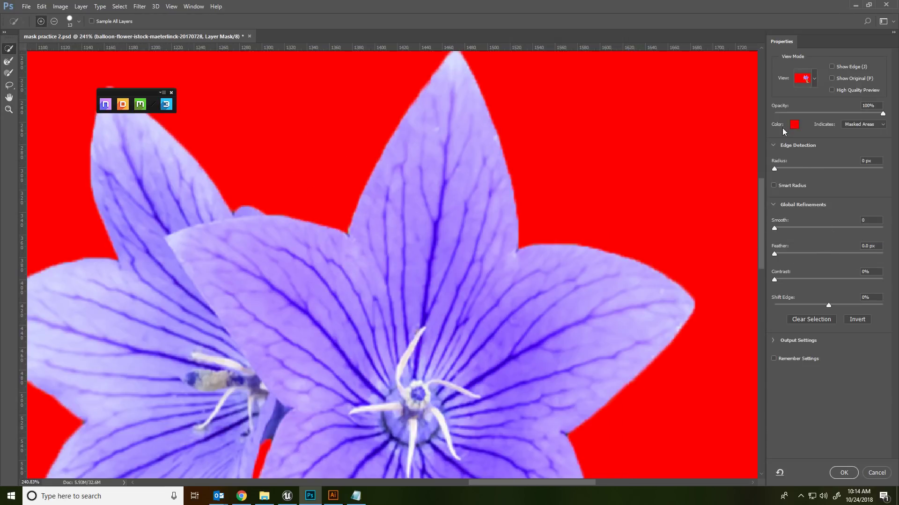
- Refine the flower mask with a 4 px Smart Radius, Smooth 25 and Contrast 22%, and apply the refinement
drag(780, 165, 797, 168)
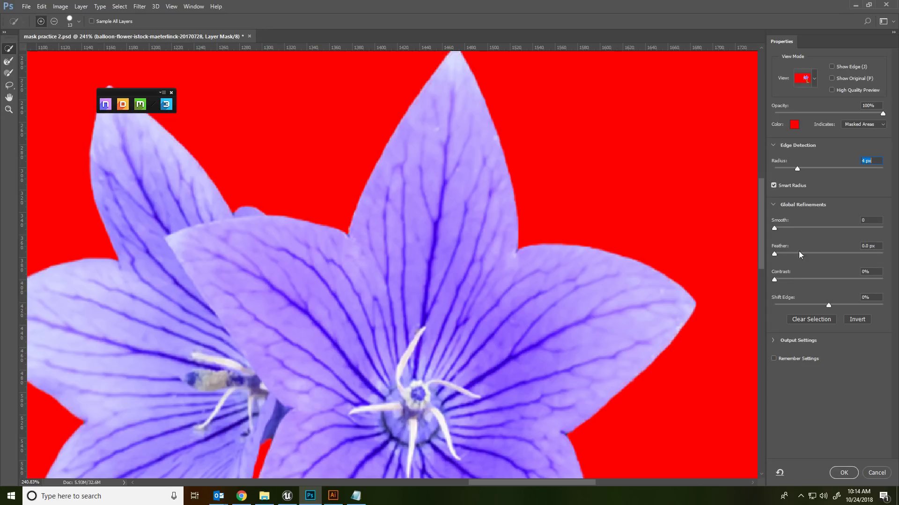
click(790, 228)
click(799, 280)
drag(432, 372, 406, 86)
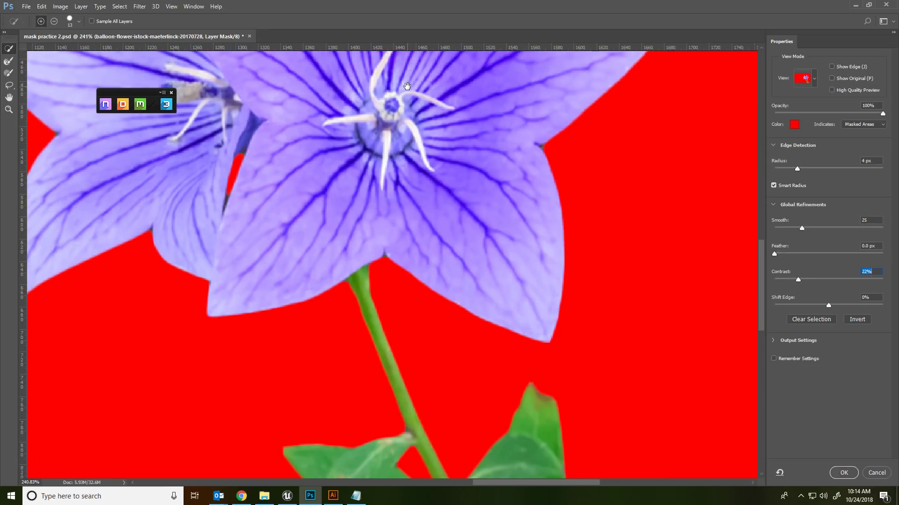
drag(437, 365, 345, 112)
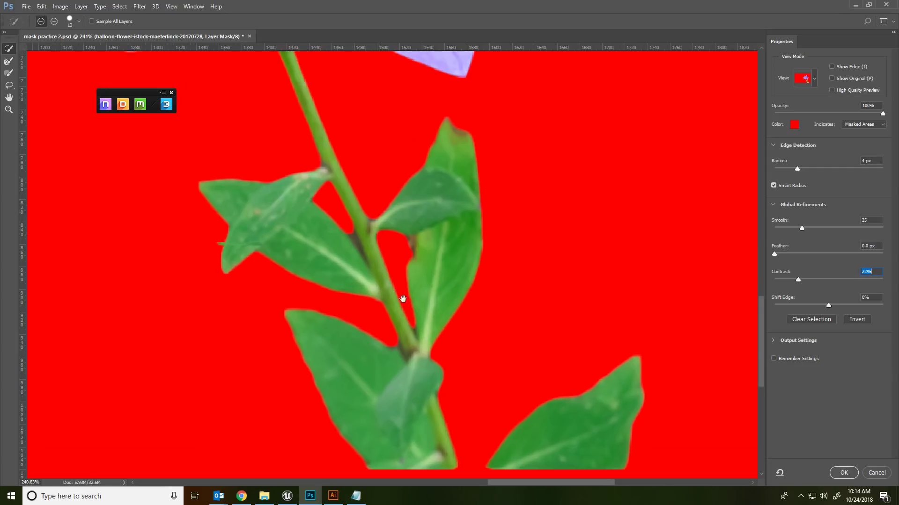
drag(381, 223, 405, 288)
drag(359, 169, 591, 468)
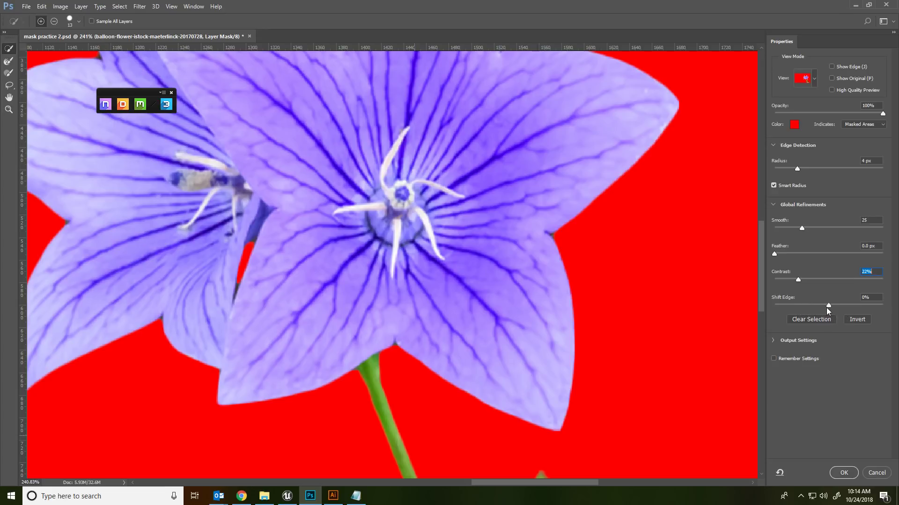
key(alt)
key(alt)
click(571, 278)
click(843, 474)
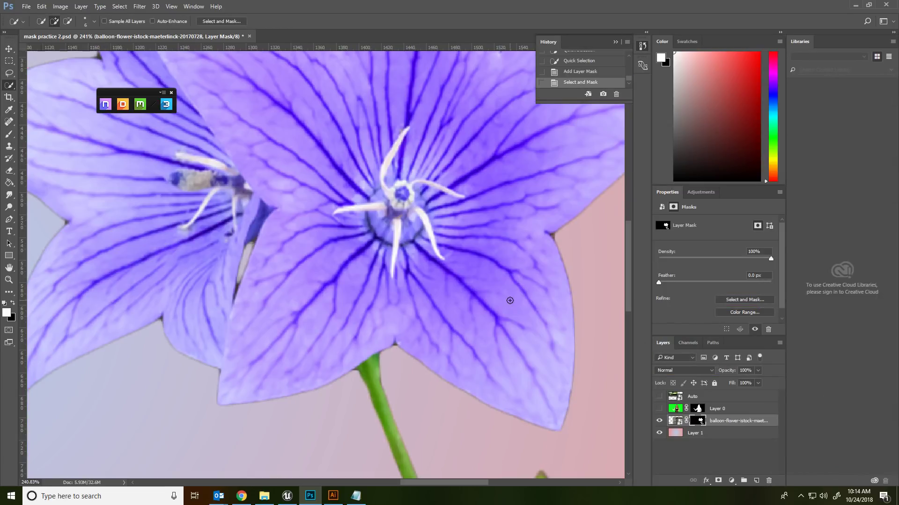
- Reopen Select and Mask for the flower, set Shift Edge to -100%, and apply it
scroll(540, 243, down, 5)
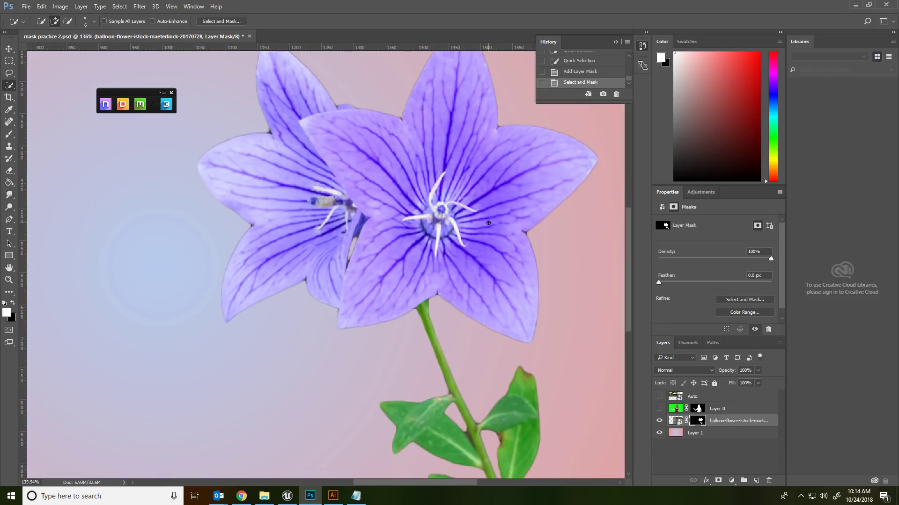
scroll(493, 175, up, 4)
scroll(493, 175, up, 3)
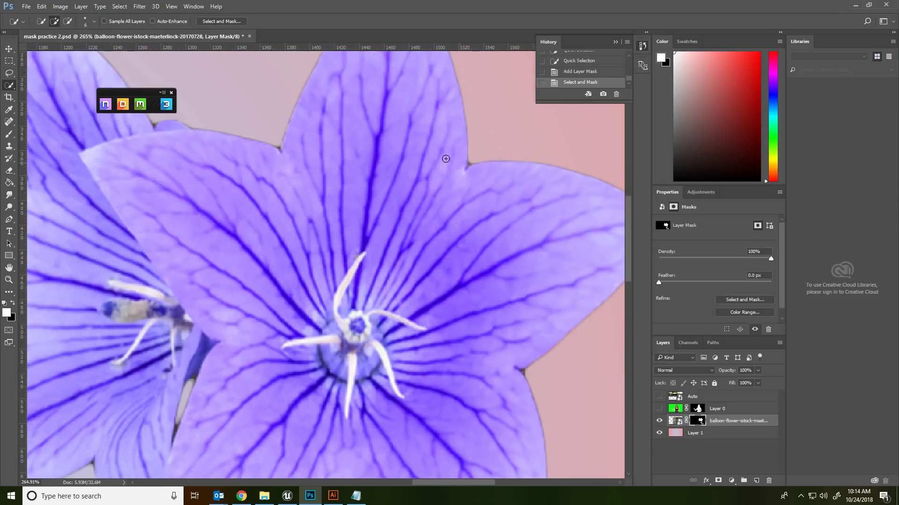
click(730, 302)
click(822, 307)
drag(824, 305, 766, 304)
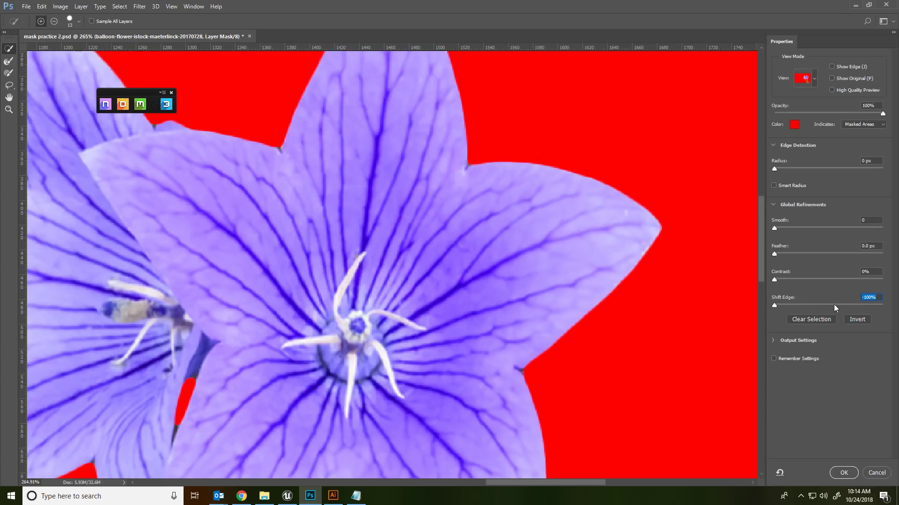
click(843, 473)
- Show the woman's layer and move the flower down and to the right, beside her
scroll(450, 209, down, 9)
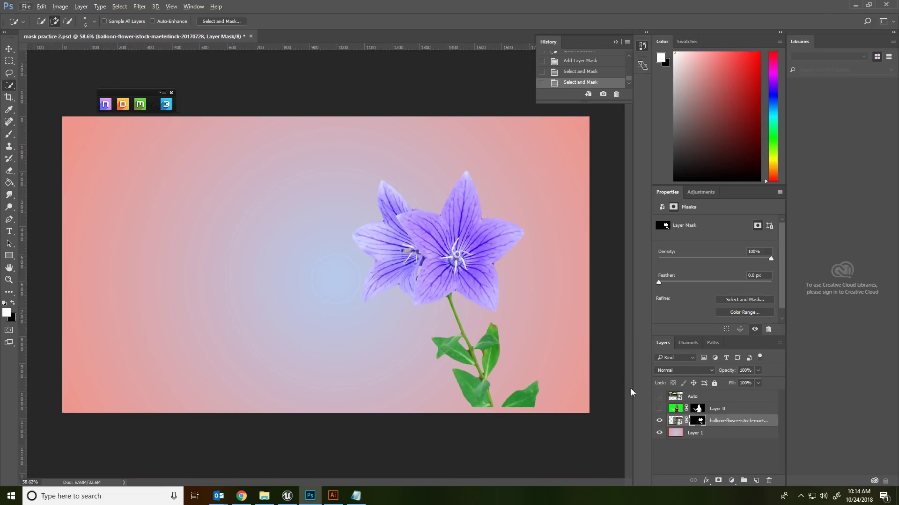
click(658, 410)
click(9, 48)
drag(473, 225, 564, 261)
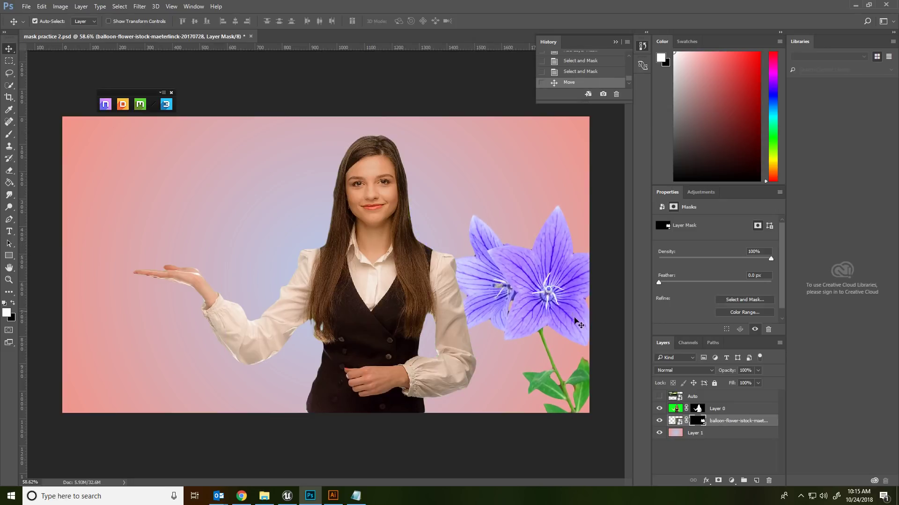
- Show the Auto layer, hide Layer 0 and the flower layer, and move the car picture to about X 58 px, Y 52 px
click(659, 398)
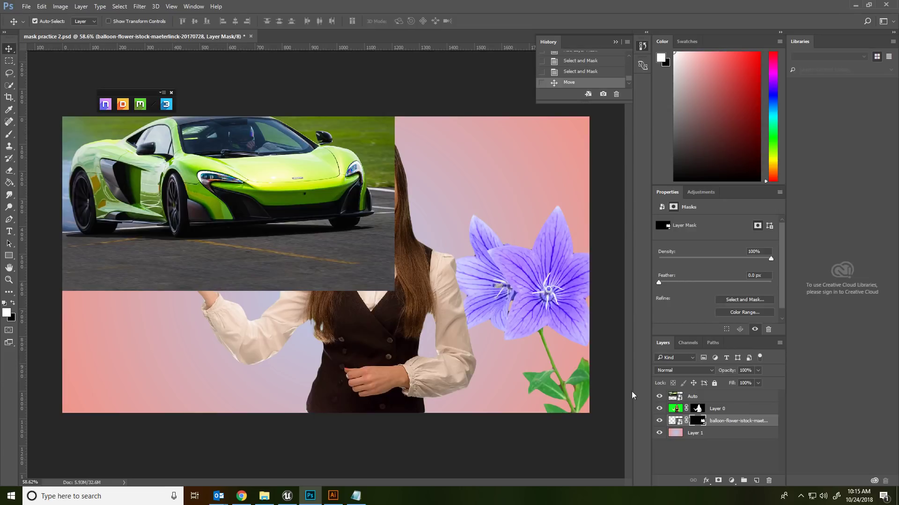
drag(291, 180, 310, 227)
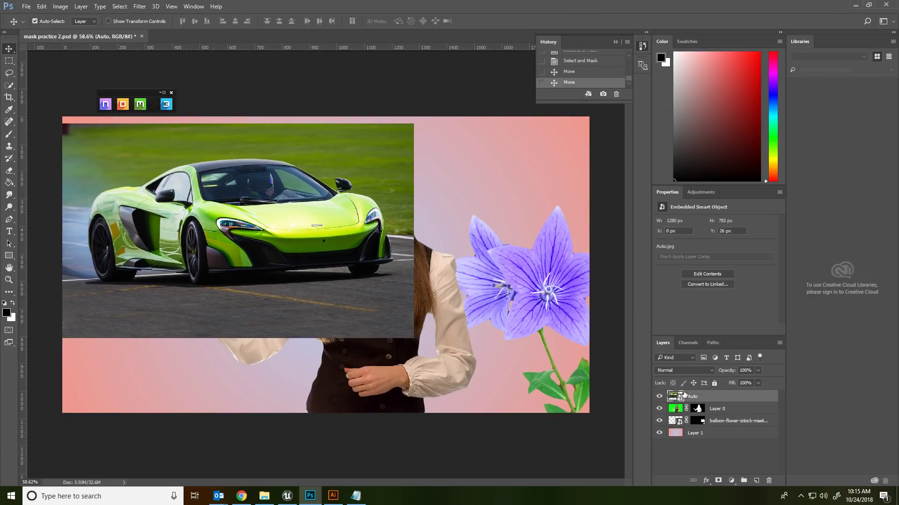
click(667, 412)
click(659, 421)
click(659, 408)
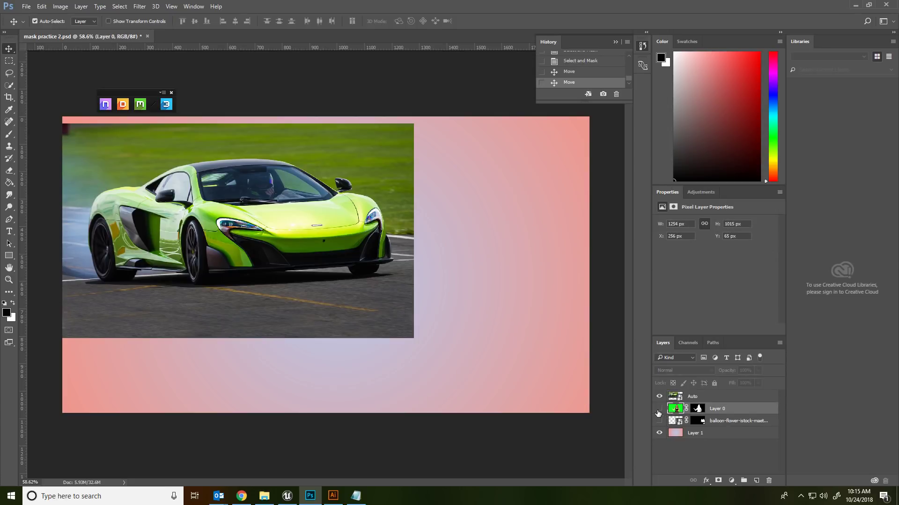
drag(209, 189, 327, 235)
scroll(188, 203, up, 6)
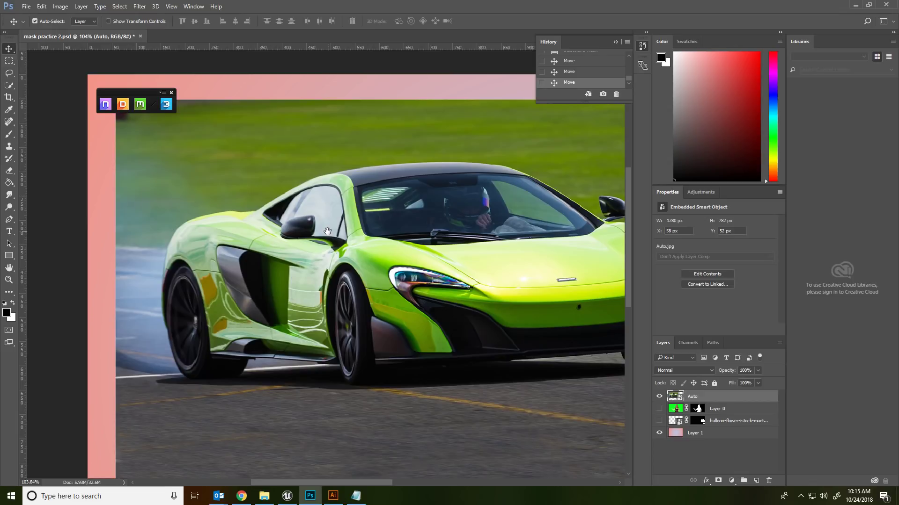
- Start a Pen tool path on the car's outer rear edge beside the rear wheel arch
click(9, 219)
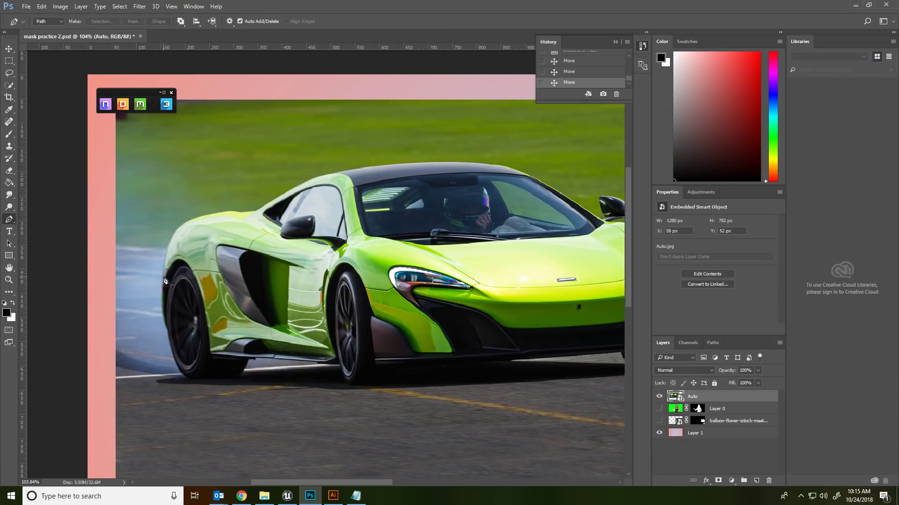
scroll(164, 281, up, 5)
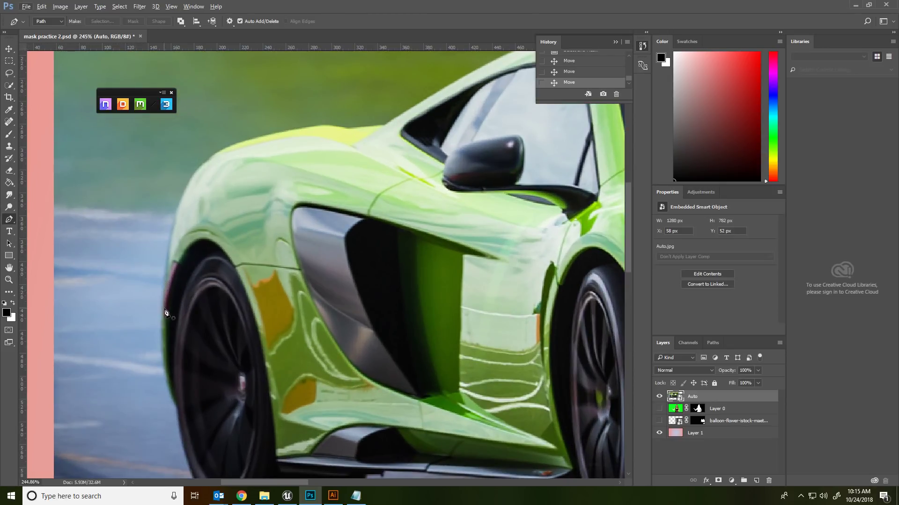
click(166, 283)
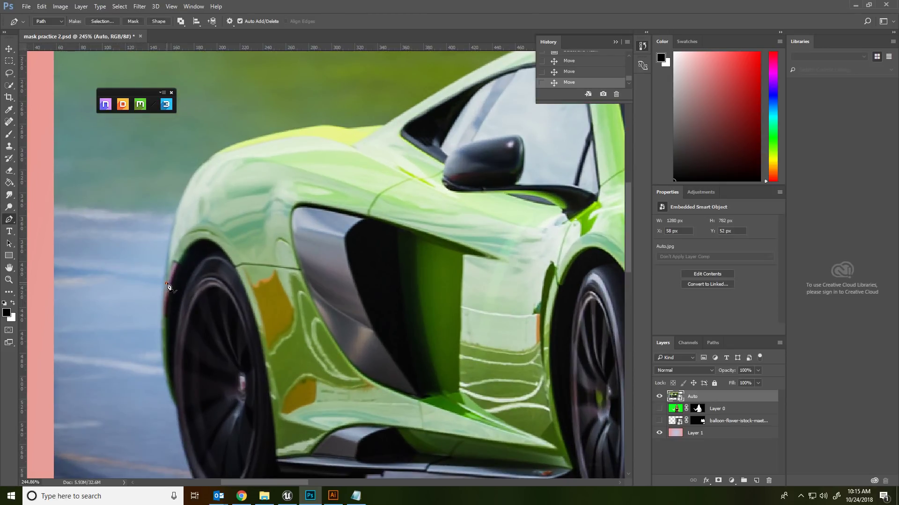
click(172, 233)
click(179, 216)
click(183, 207)
click(194, 193)
click(197, 181)
click(202, 172)
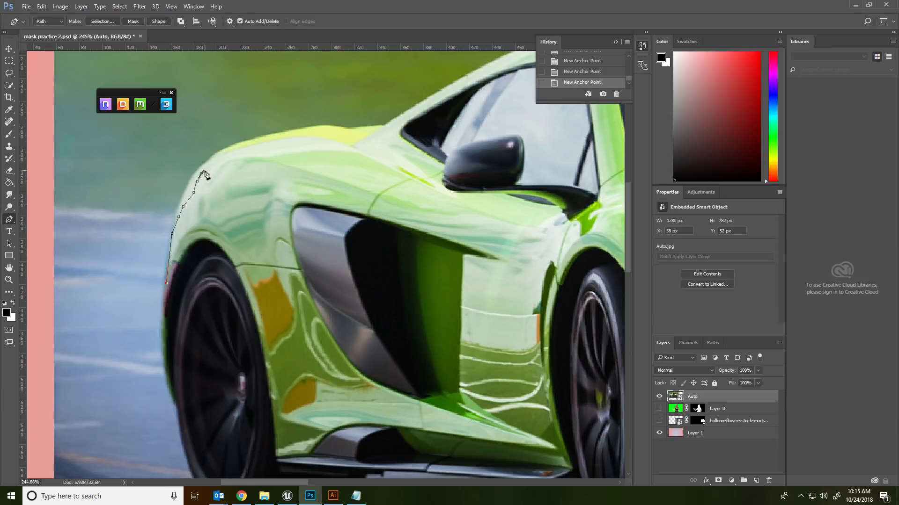
key(ctrl+z)
key(ctrl+z)
key(ctrl+alt+z)
key(ctrl+alt+z)
key(ctrl+alt+z)
key(ctrl+alt+z)
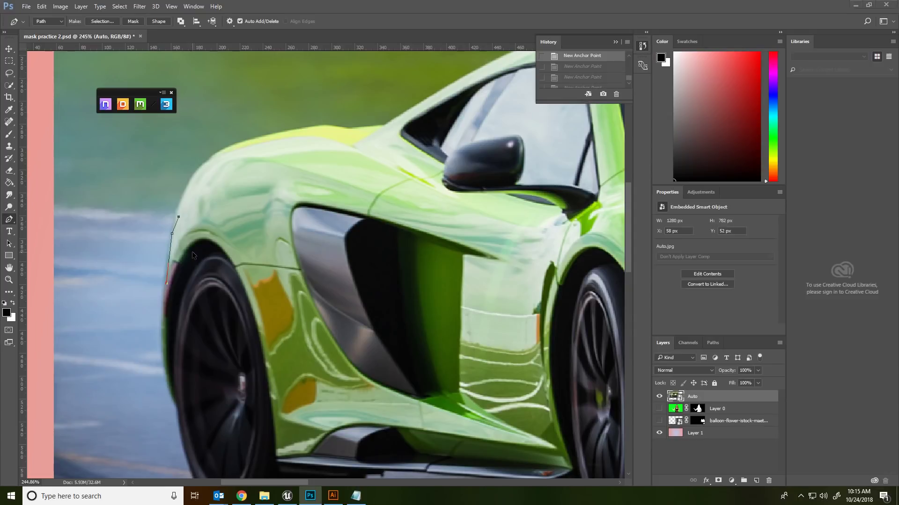
key(ctrl+alt+z)
key(ctrl+alt+z)
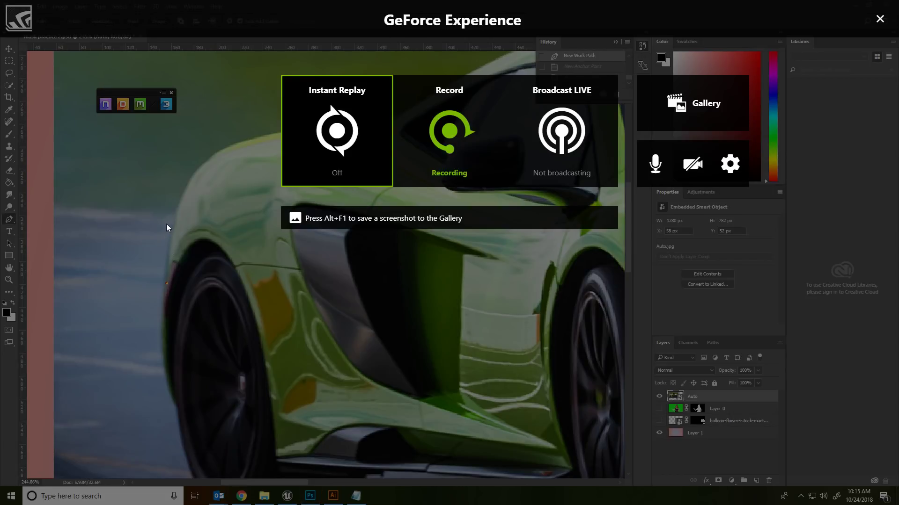
key(alt+z)
scroll(177, 227, up, 3)
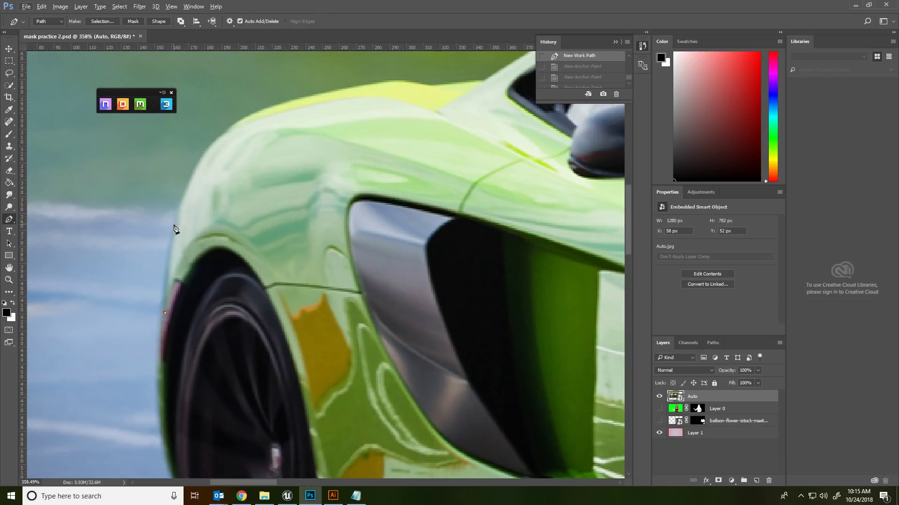
click(181, 224)
key(ctrl+alt+z)
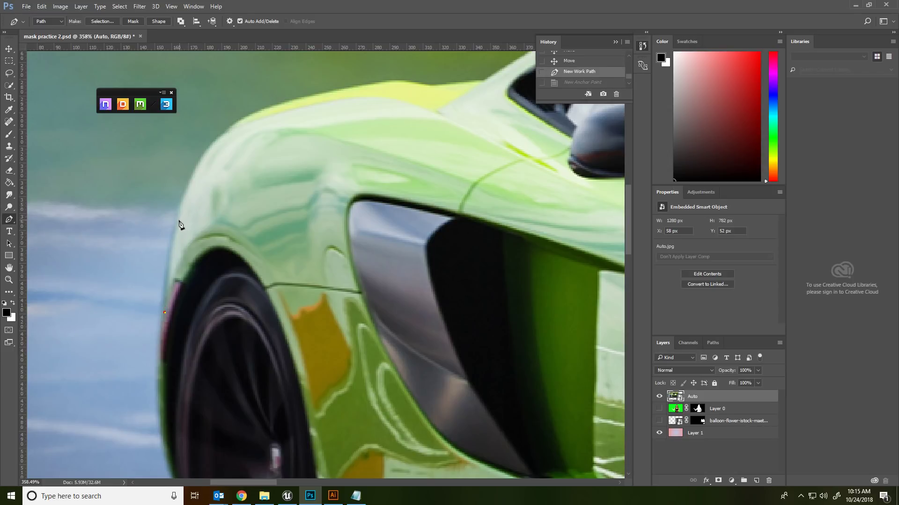
- Trace the rear fender with two curved anchor points, removing the outgoing direction handle from each
drag(178, 228, 194, 202)
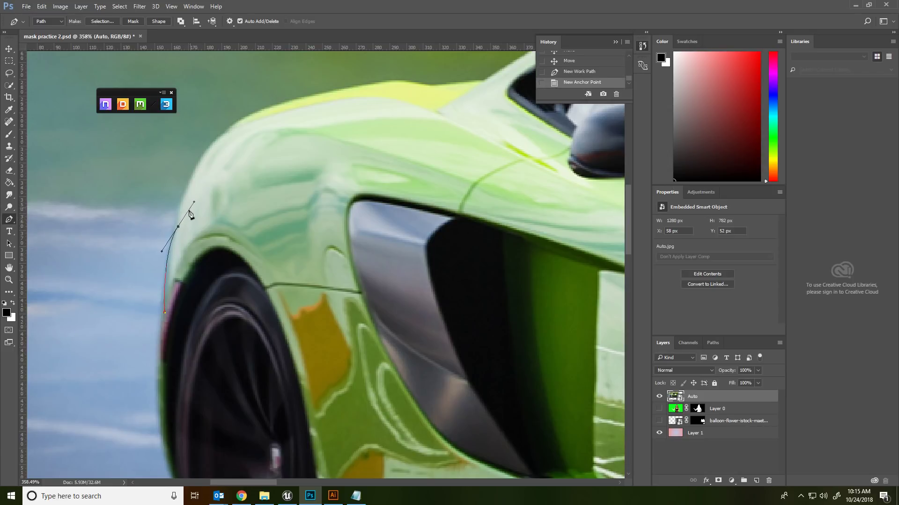
alt+click(178, 227)
drag(223, 135, 269, 92)
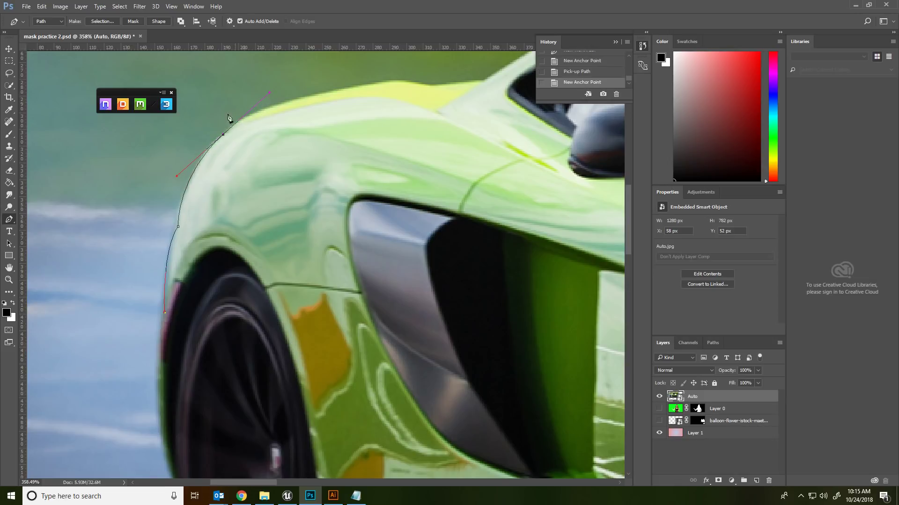
click(255, 116)
key(ctrl+z)
click(223, 135)
- Continue the path along the rear deck and up the rear pillar to the start of the roof
scroll(275, 180, up, 2)
scroll(275, 181, right, 1)
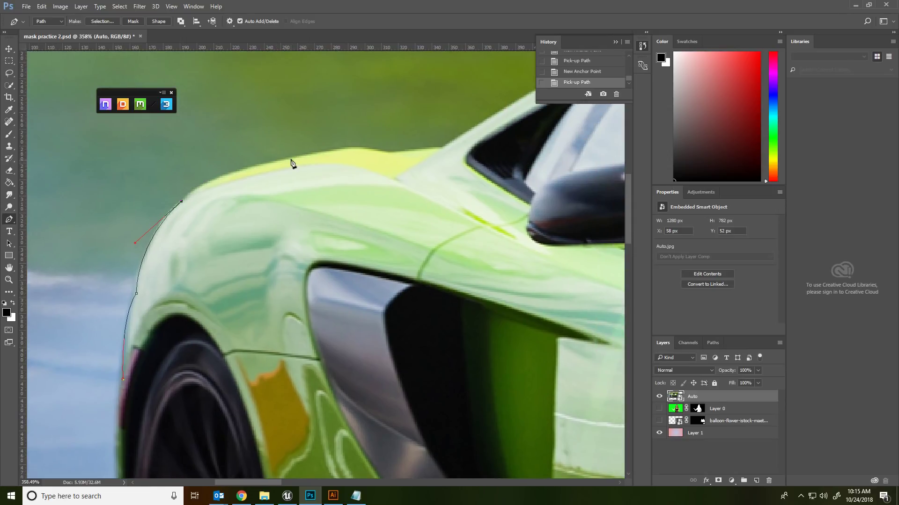
drag(264, 165, 246, 289)
alt+click(442, 148)
drag(410, 190, 295, 233)
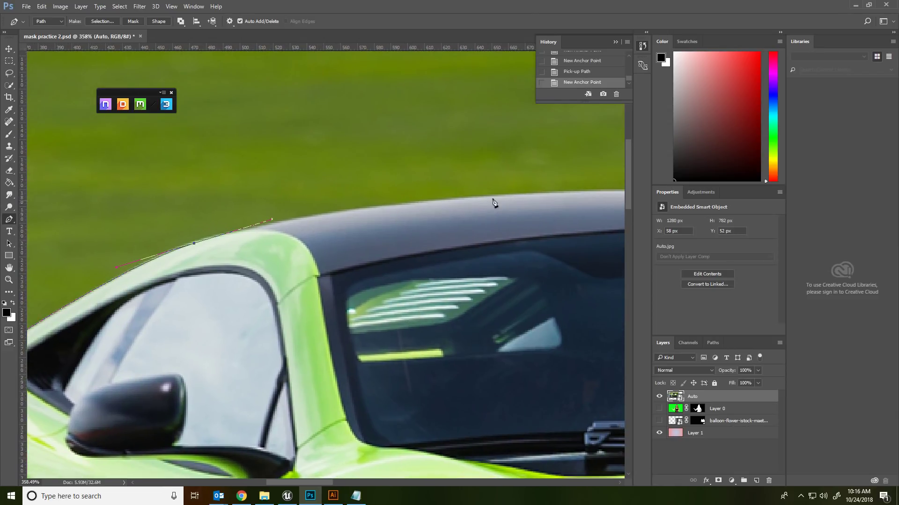
- Trace the roof's upper edge with curved anchor points, redoing the front anchor and adjusting its curve handle
drag(487, 202, 296, 239)
drag(392, 229, 184, 208)
drag(324, 218, 396, 238)
key(ctrl+z)
drag(236, 189, 275, 197)
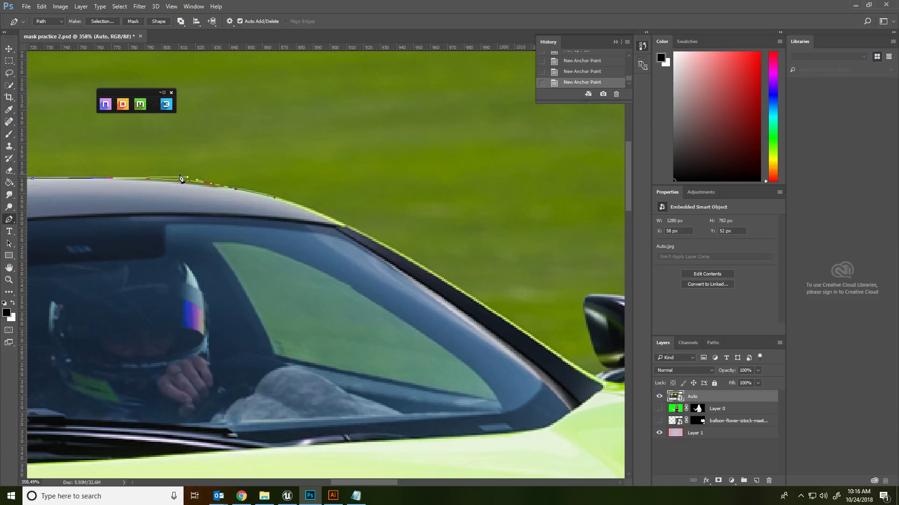
mouse_move(188, 178)
mouse_down()
mouse_move(175, 182)
mouse_move(196, 183)
mouse_up()
- Continue the path down the windshield pillar to the hood at the base of the far side mirror
drag(346, 226, 369, 238)
drag(387, 264, 180, 195)
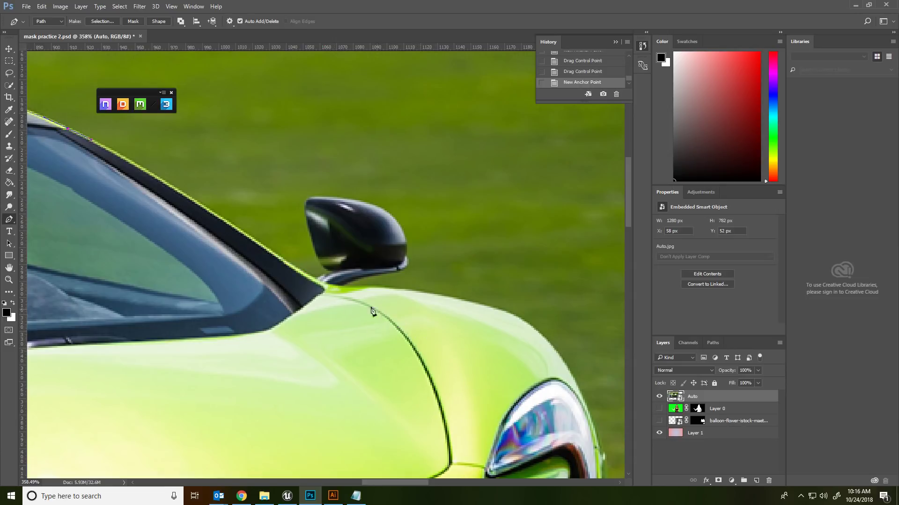
click(416, 345)
click(361, 287)
- Trace the front fender past the headlight down to the black bumper fin, redoing the fender's curved anchor
drag(521, 318, 572, 362)
key(ctrl+z)
key(ctrl+z)
drag(536, 329, 581, 364)
drag(563, 380, 455, 221)
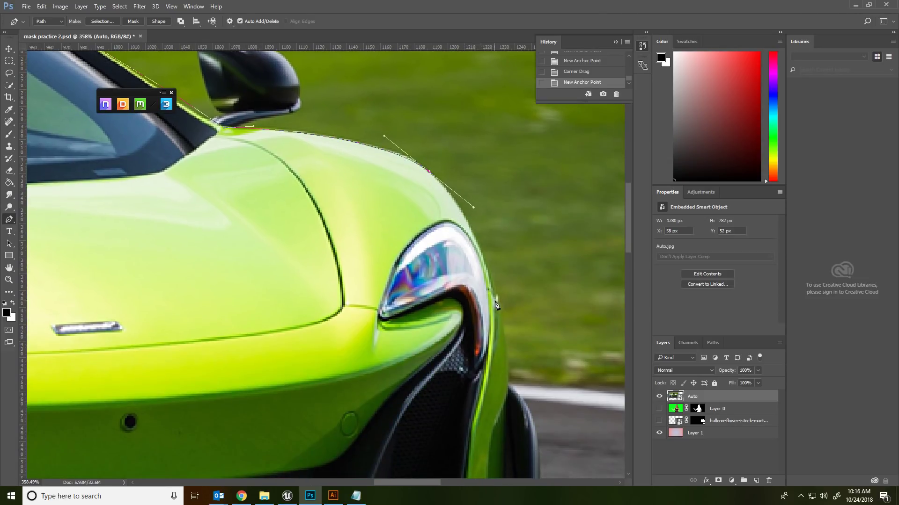
click(502, 320)
drag(504, 321, 490, 251)
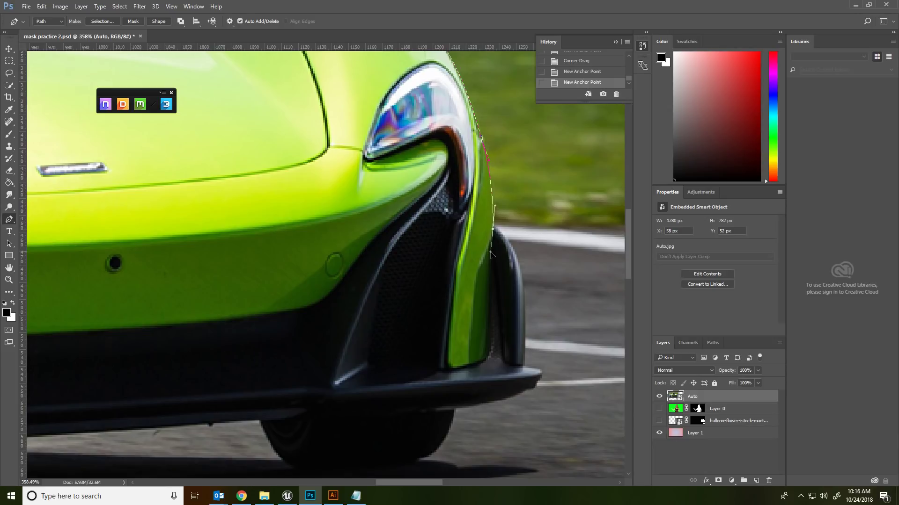
- Continue the path down the black bumper fin, around the splitter's outer tip and back along its underside to the far front tire
click(494, 230)
drag(523, 281, 532, 331)
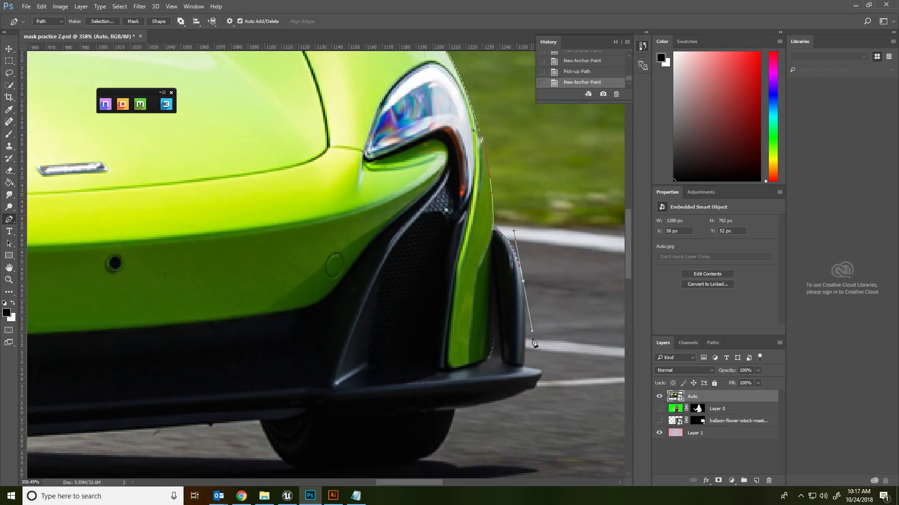
click(524, 282)
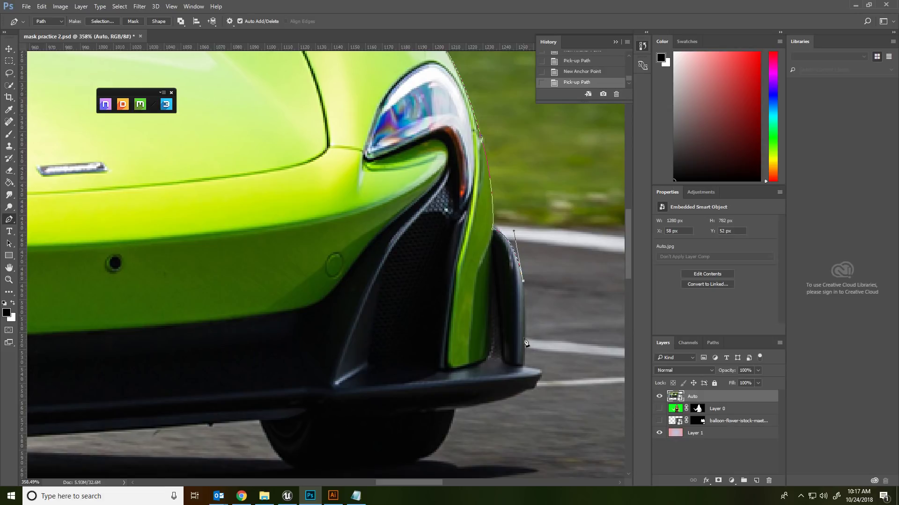
mouse_move(523, 365)
mouse_down()
mouse_move(522, 383)
mouse_move(542, 382)
mouse_move(537, 366)
mouse_move(525, 370)
mouse_up()
click(525, 368)
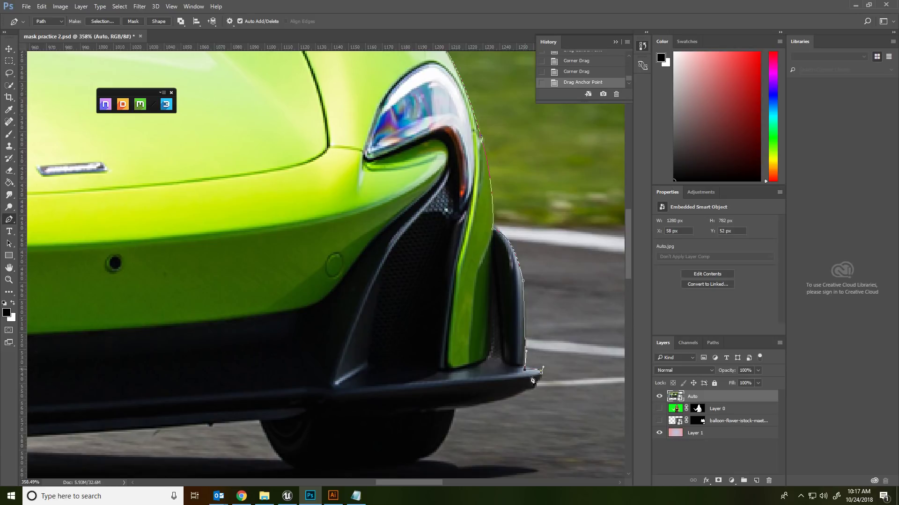
click(534, 388)
drag(455, 408, 420, 410)
alt+click(456, 410)
- Trace the far front tire with curved anchor points up to the splitter, adjusting the last anchor to meet the bumper's underside
drag(415, 456, 456, 389)
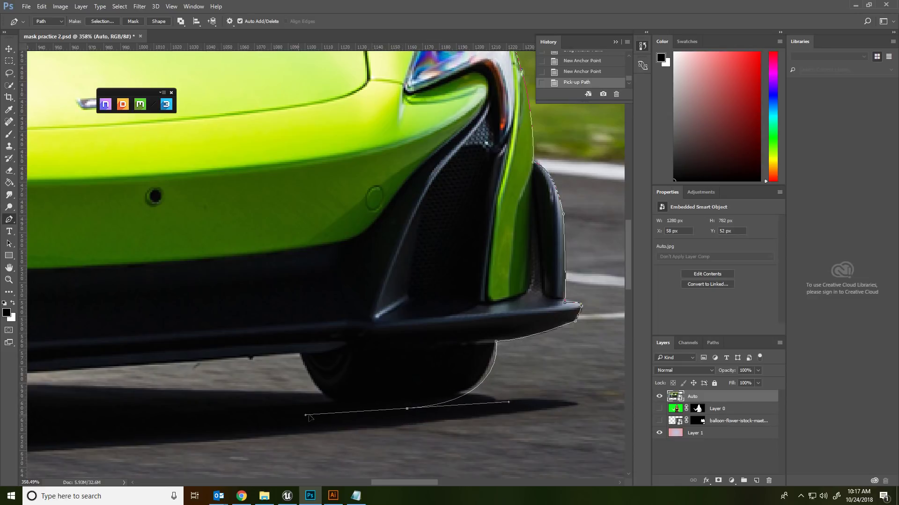
drag(416, 399, 337, 391)
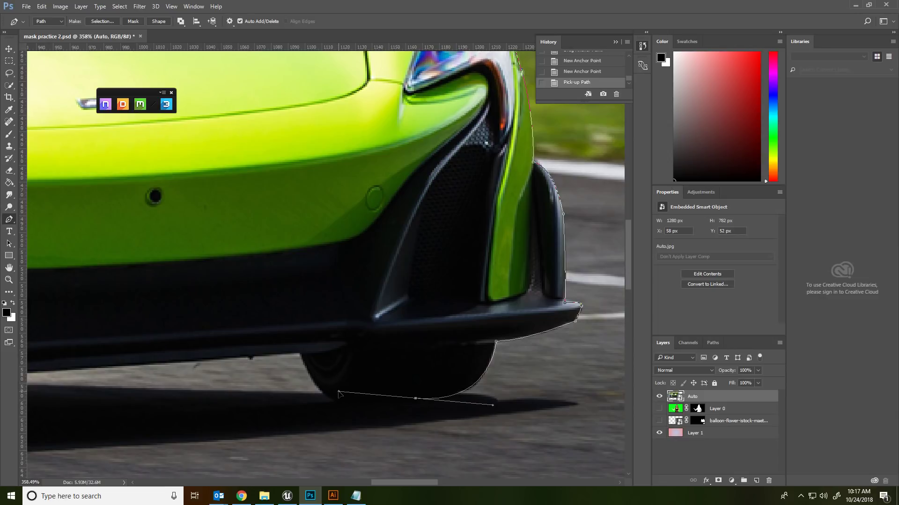
drag(301, 356, 280, 305)
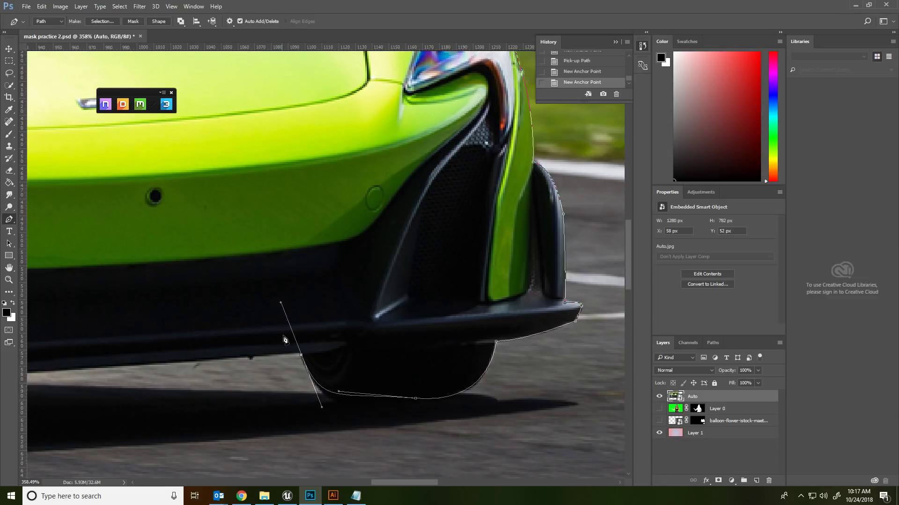
click(301, 356)
drag(241, 357, 262, 358)
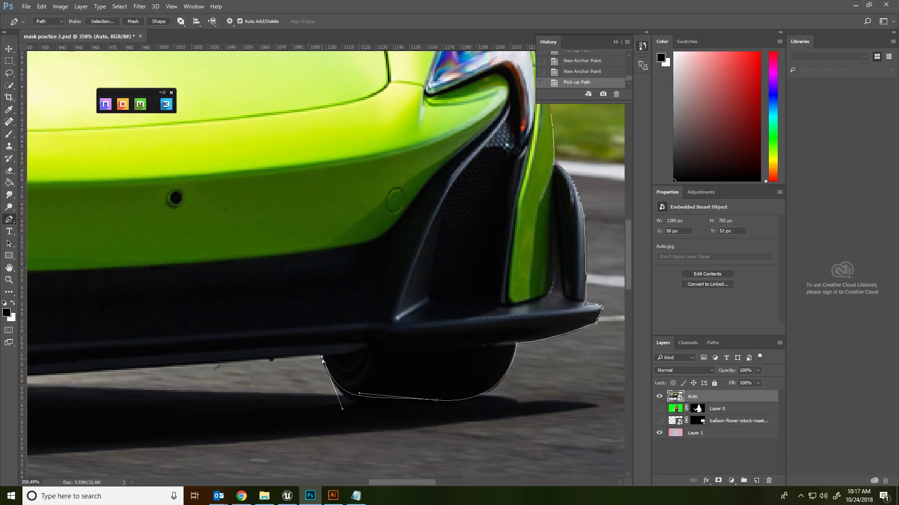
drag(322, 359, 321, 355)
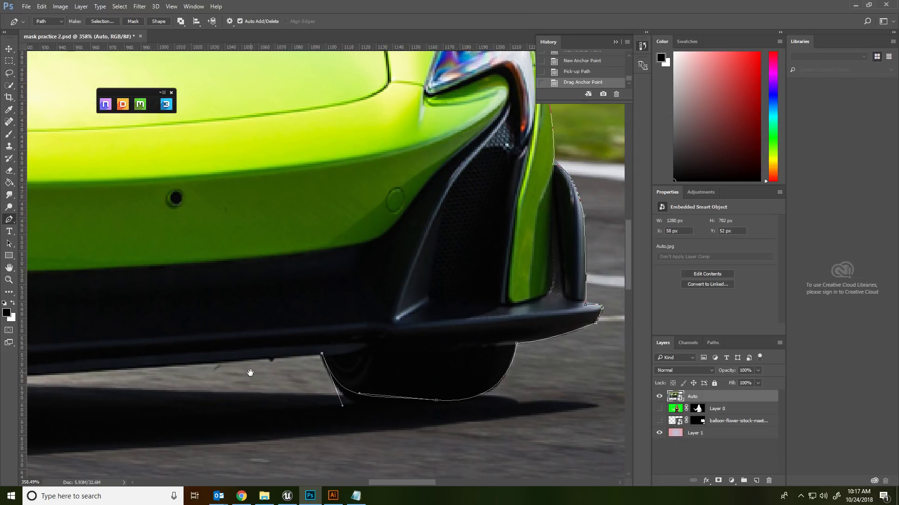
- Continue the path along the front bumper's lower edge to the near front tire, ending in a corner anchor
drag(246, 373, 530, 360)
scroll(234, 376, down, 4)
drag(234, 376, 361, 367)
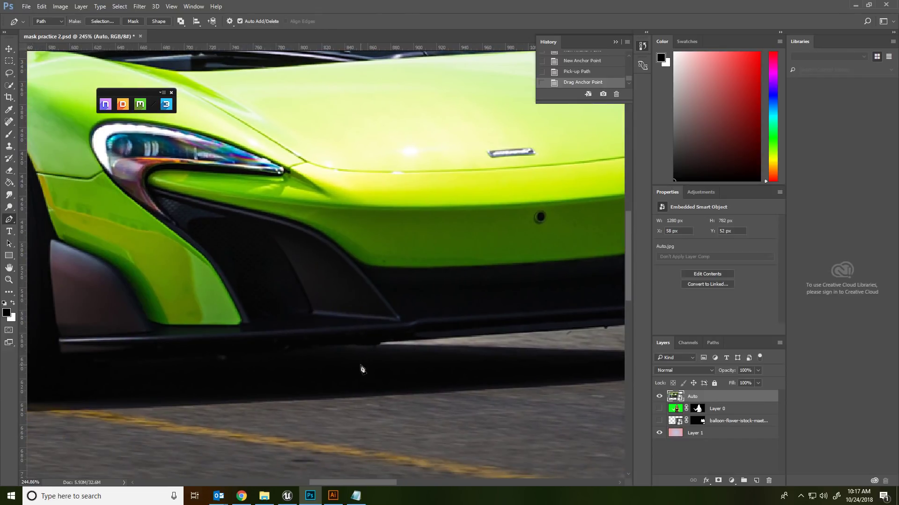
scroll(294, 351, down, 4)
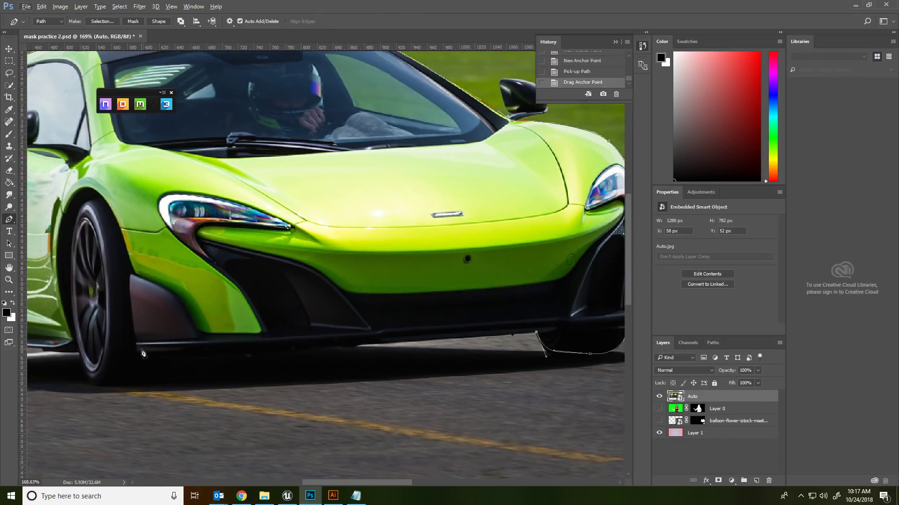
drag(140, 354, 88, 348)
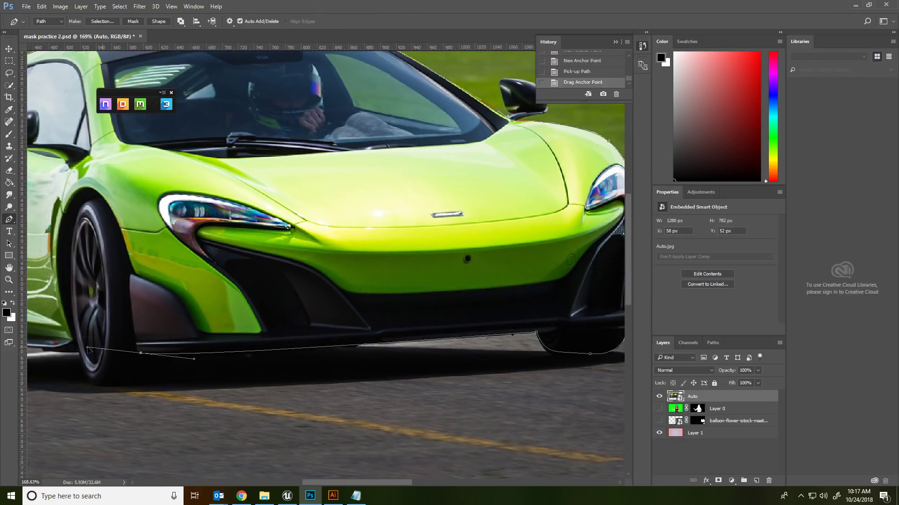
alt+click(141, 353)
- Trace around the bottom of the near front tire and up its rear side, ending the curve at the side skirt
drag(127, 386, 87, 385)
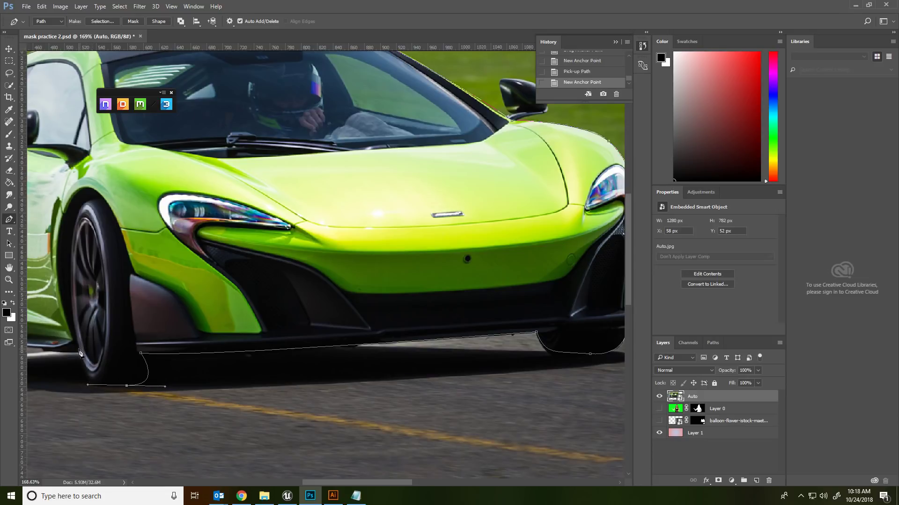
drag(77, 349, 65, 304)
drag(46, 360, 229, 377)
scroll(229, 377, up, 3)
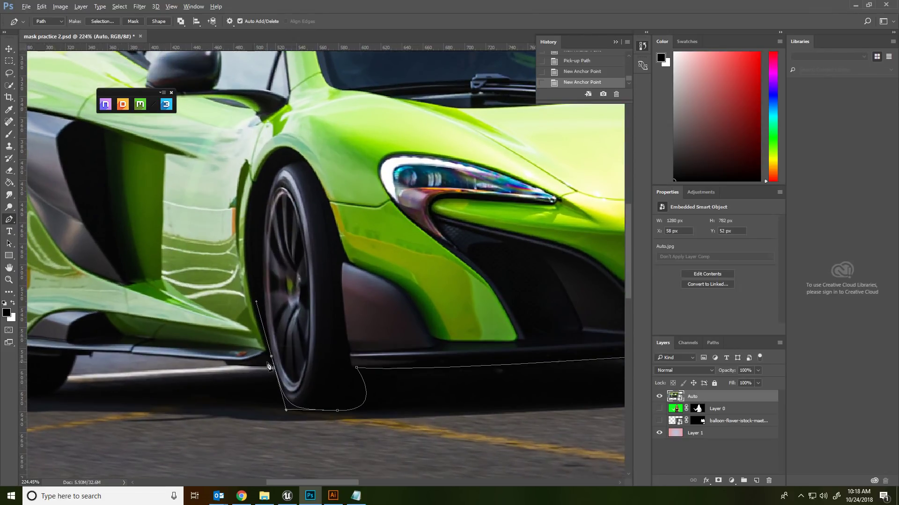
click(272, 359)
- Continue the path with straight segments along the side skirt's lower edge toward the rear tire
drag(272, 358, 369, 388)
click(227, 365)
click(225, 362)
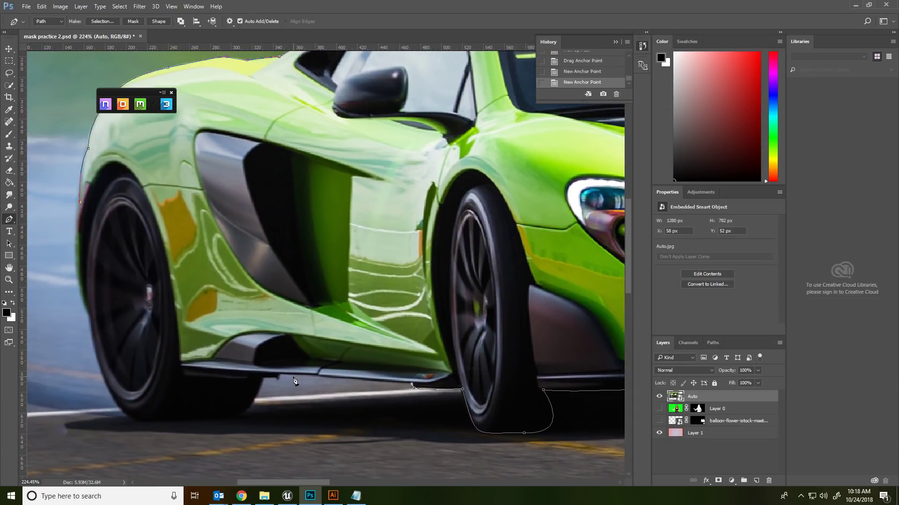
click(283, 375)
click(277, 375)
- Trace around the rear tire with curved anchor points and close the path at its starting anchor
drag(235, 419, 213, 421)
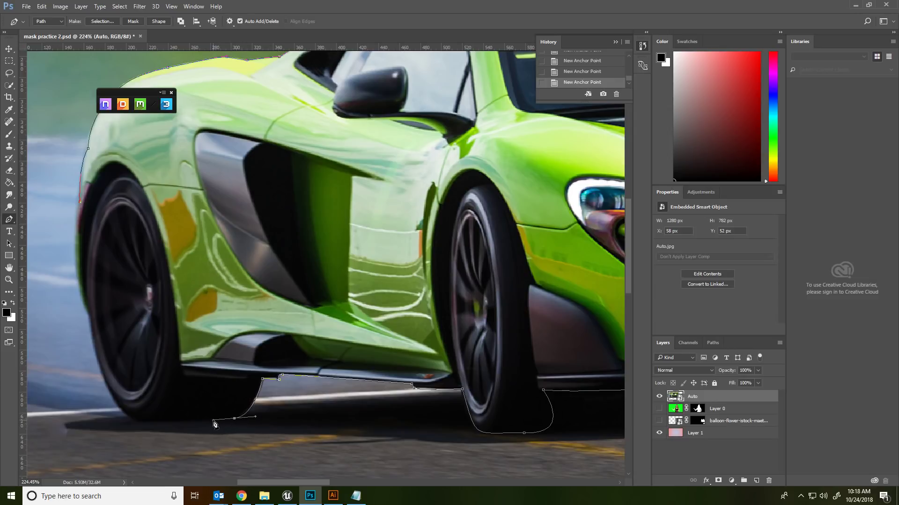
drag(136, 421, 133, 421)
drag(90, 317, 87, 253)
drag(80, 202, 89, 130)
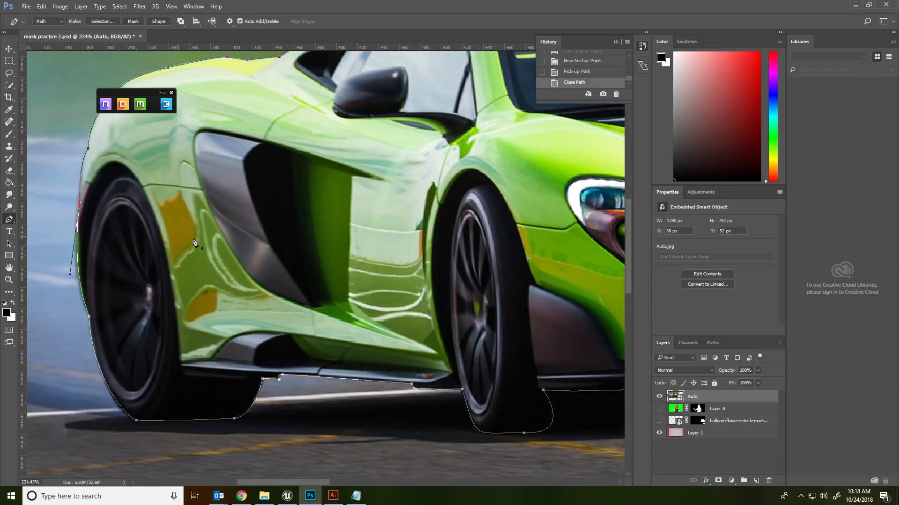
- Load the closed Work Path as a selection and use it to add a layer mask to the Auto layer
scroll(256, 225, down, 6)
scroll(439, 262, down, 5)
drag(488, 231, 318, 310)
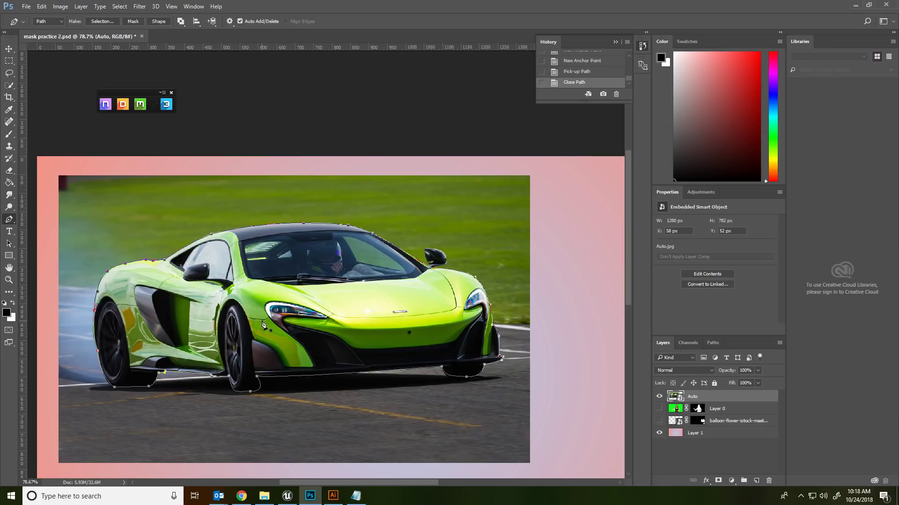
click(712, 343)
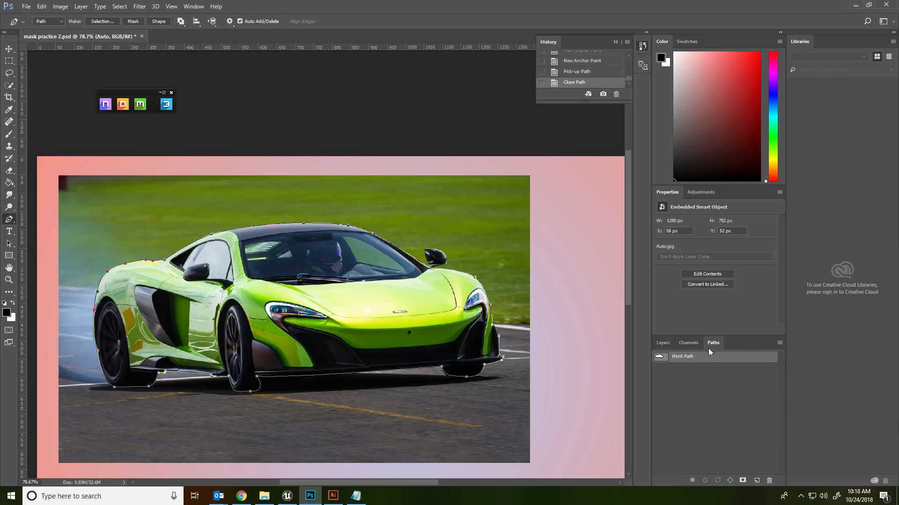
click(171, 6)
mouse_move(200, 6)
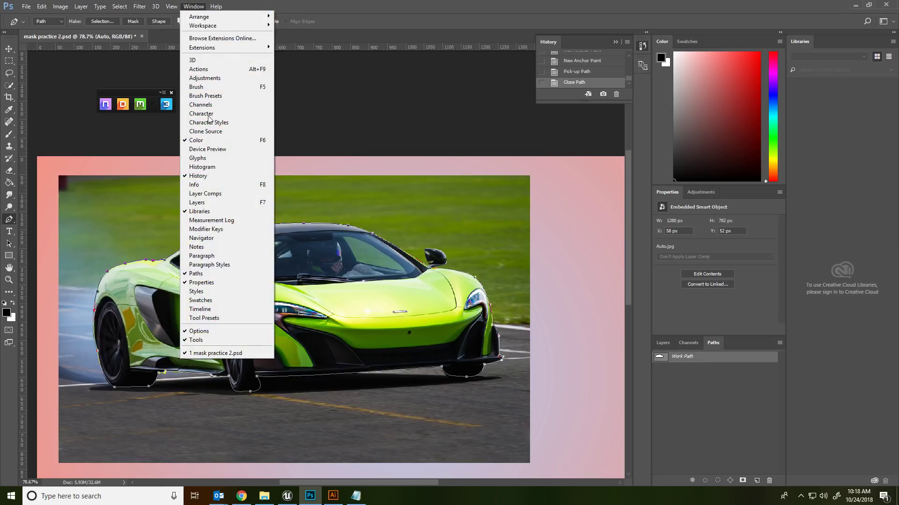
click(434, 1)
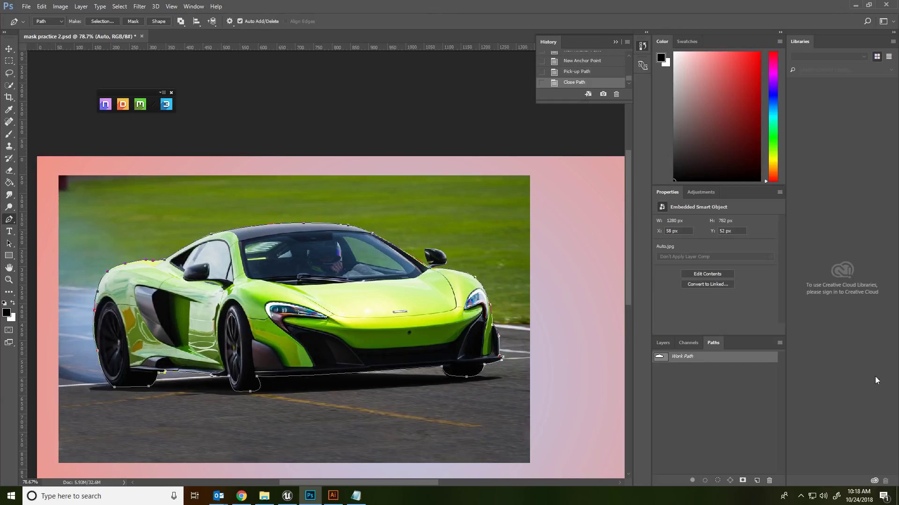
click(718, 481)
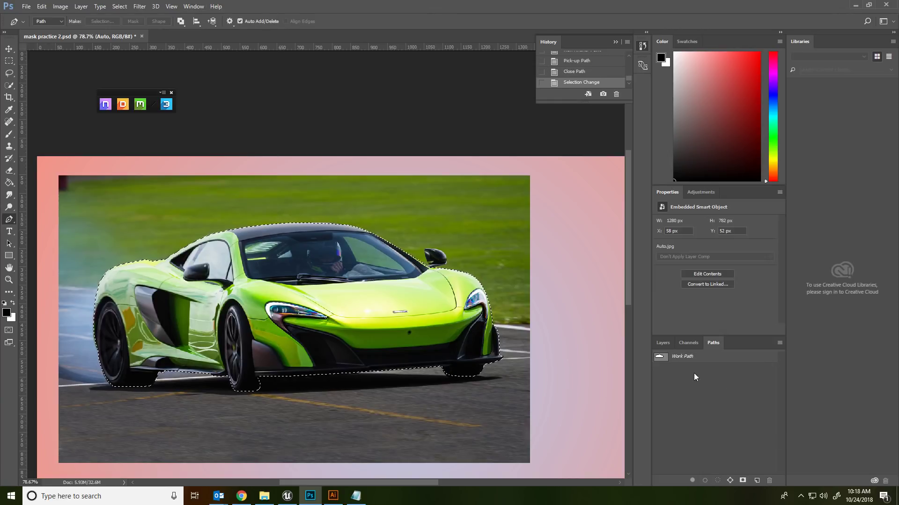
click(663, 343)
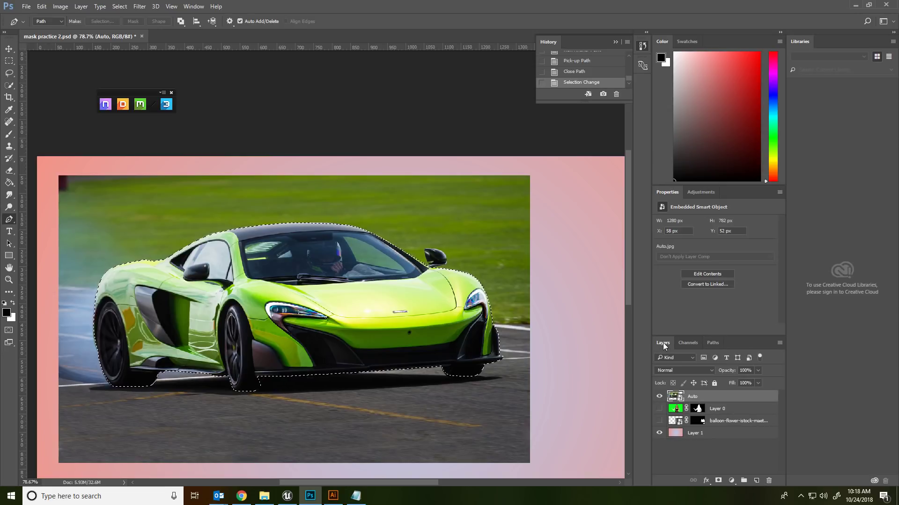
click(718, 481)
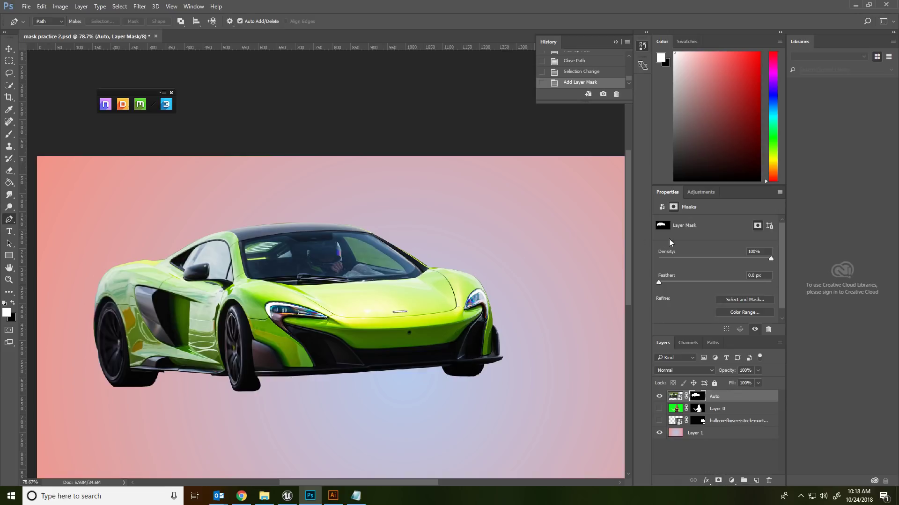
- Open the car's mask in Select and Mask, try to subtract the excess beside the near front tire, and undo the last stroke
click(748, 301)
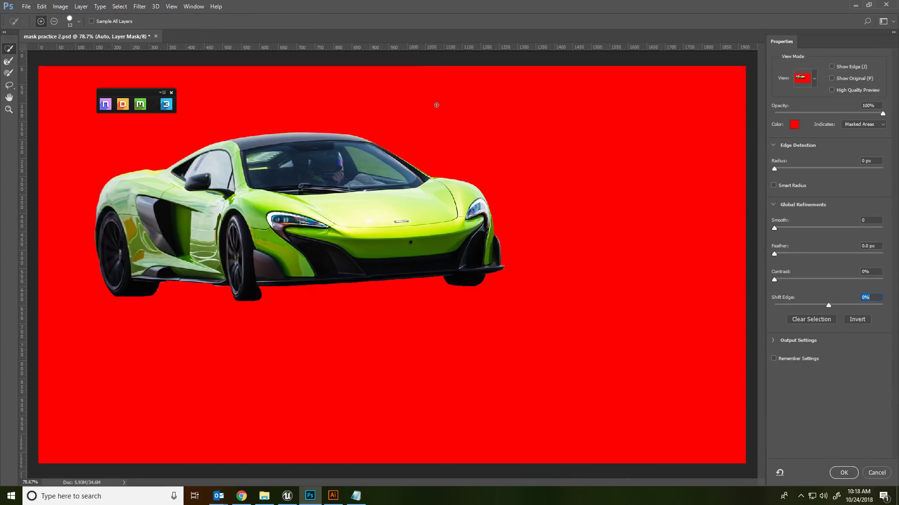
key(alt)
key(alt)
key(alt)
drag(258, 285, 257, 293)
alt+click(265, 300)
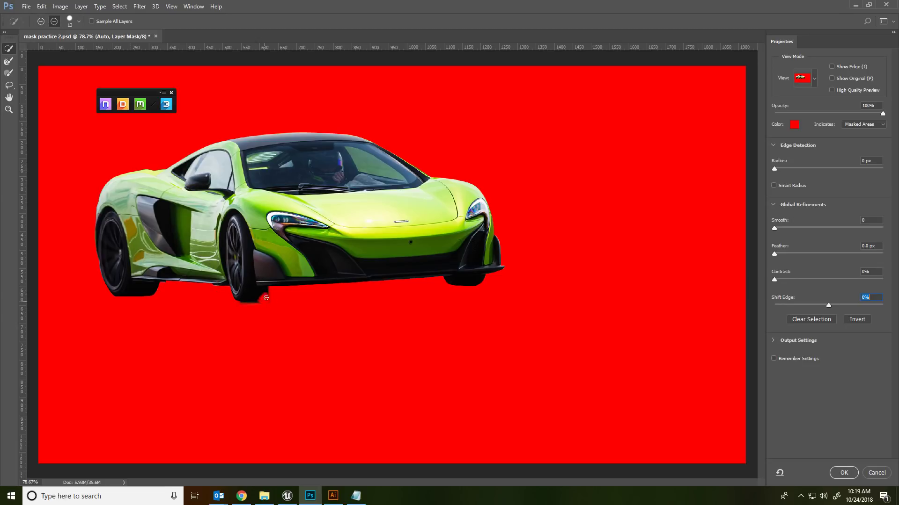
mouse_move(266, 291)
mouse_down()
mouse_move(236, 307)
mouse_move(282, 308)
mouse_move(271, 298)
mouse_move(236, 306)
mouse_move(304, 310)
mouse_move(297, 296)
mouse_move(261, 299)
mouse_move(276, 287)
mouse_move(267, 288)
mouse_move(298, 291)
mouse_up()
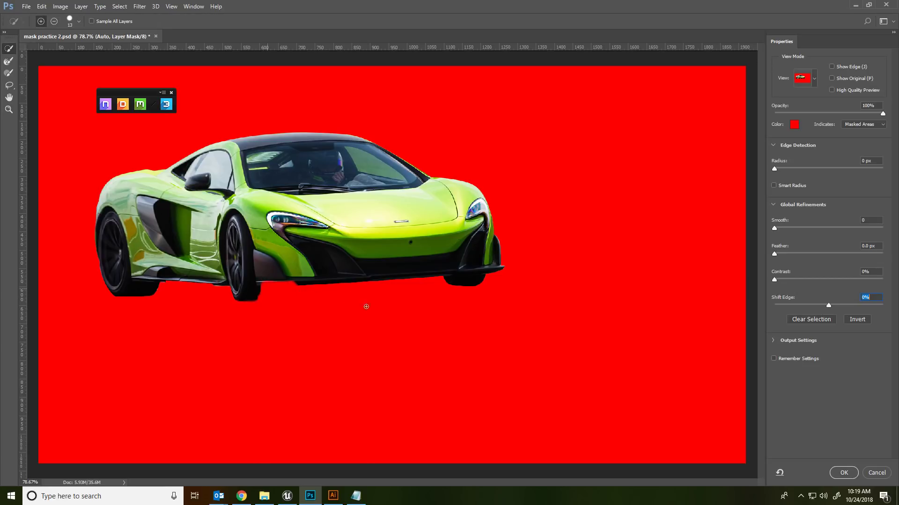
key(alt)
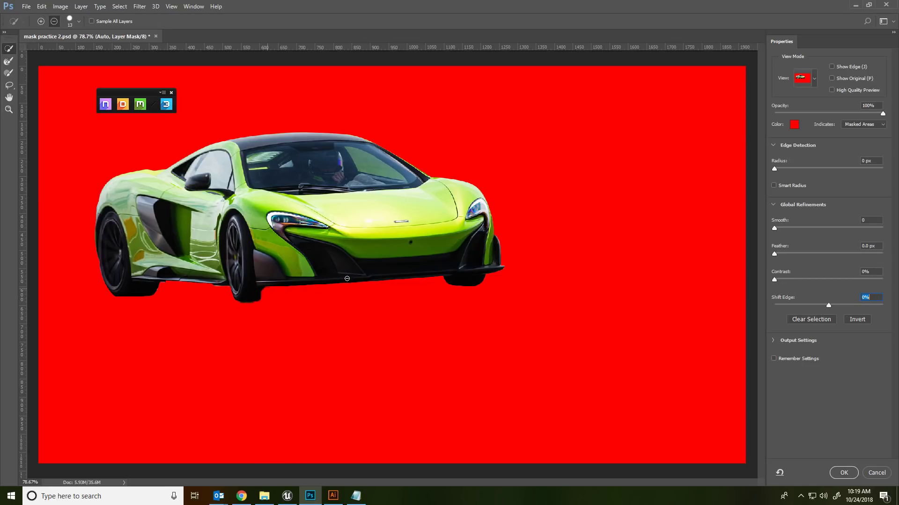
key(ctrl+z)
key(alt+z)
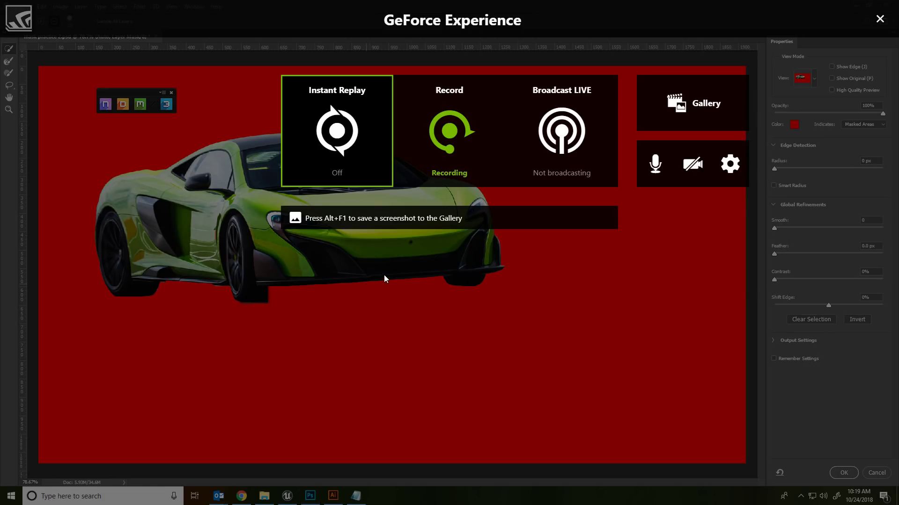
key(alt+z)
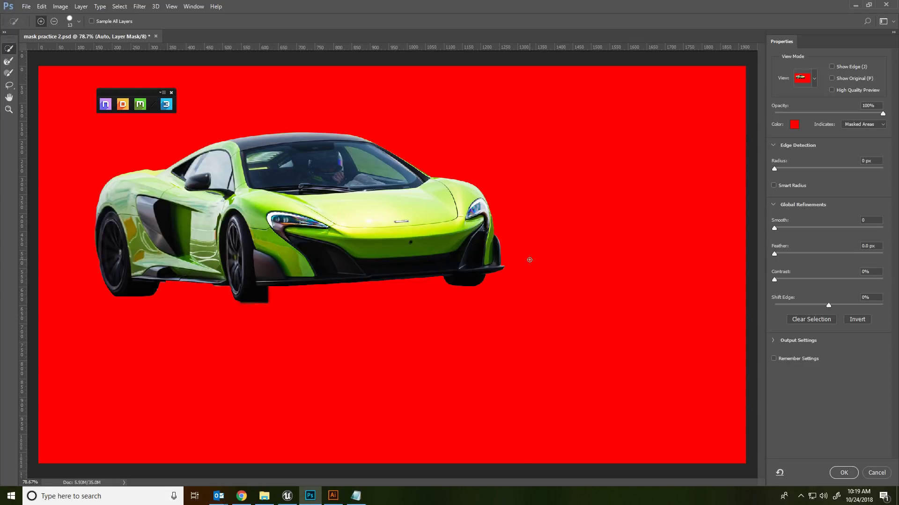
- Set the edge radius to 0 px with Smart Radius on, adjust smoothing and contrast, and apply the refined mask
click(794, 169)
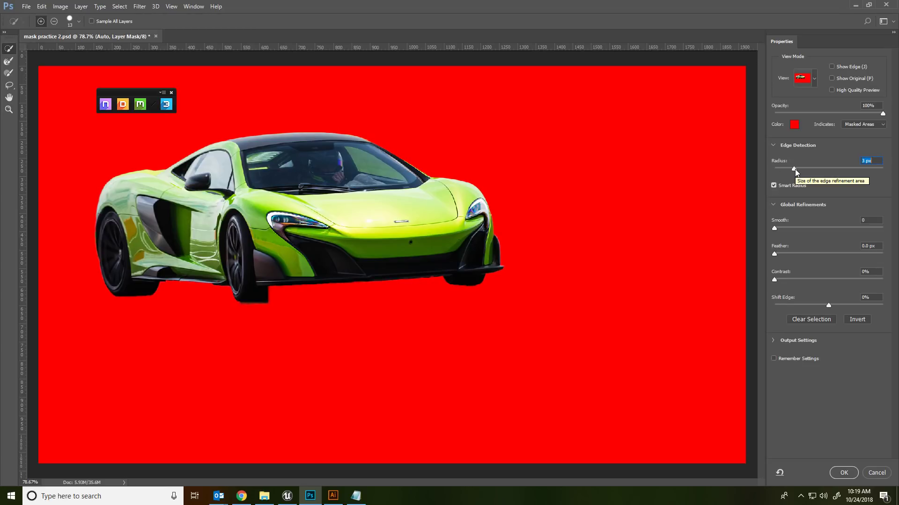
drag(788, 173, 739, 168)
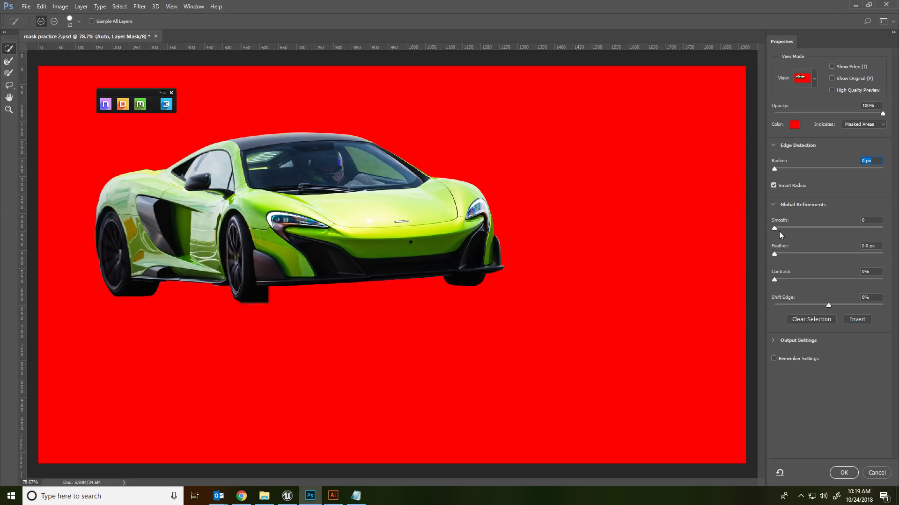
click(791, 228)
click(796, 278)
drag(812, 279, 732, 282)
click(833, 469)
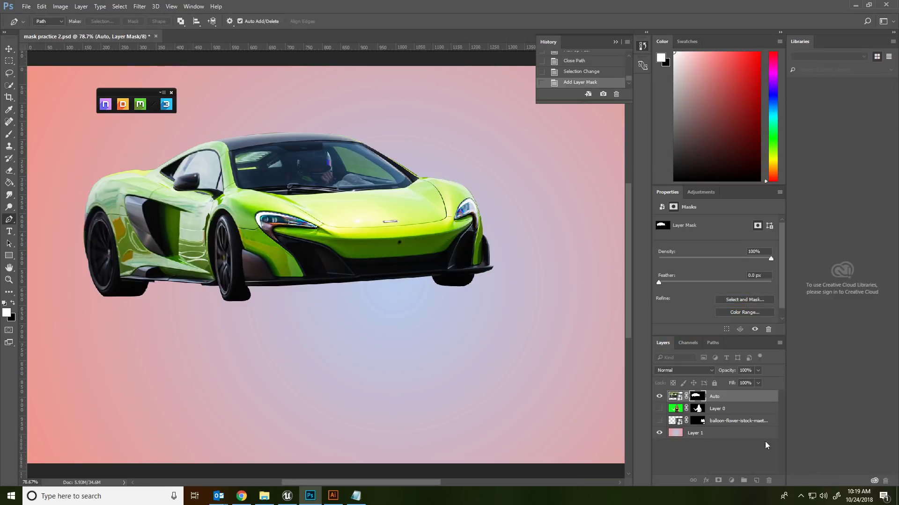
- Paint black on the Auto layer's mask with a 42 px brush to trim the edge beneath the near front tire
scroll(287, 120, up, 3)
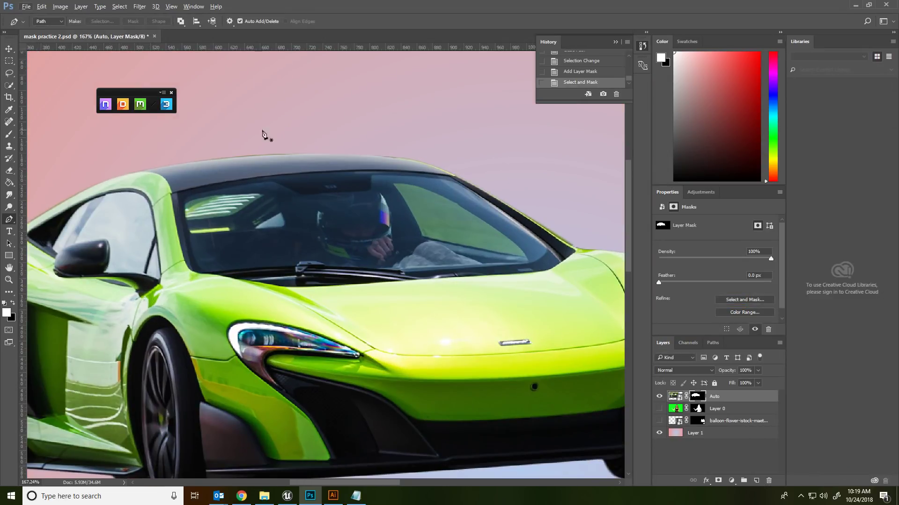
scroll(510, 308, down, 3)
scroll(440, 342, up, 3)
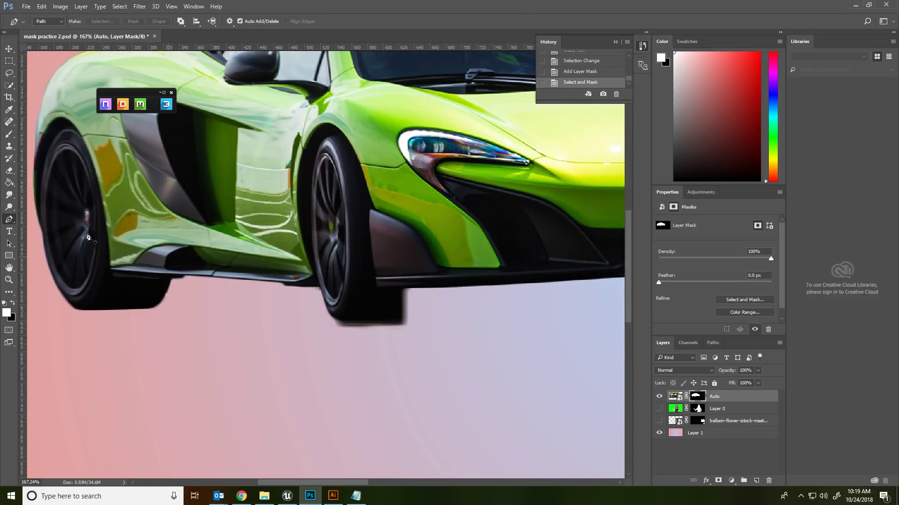
click(8, 135)
key(x)
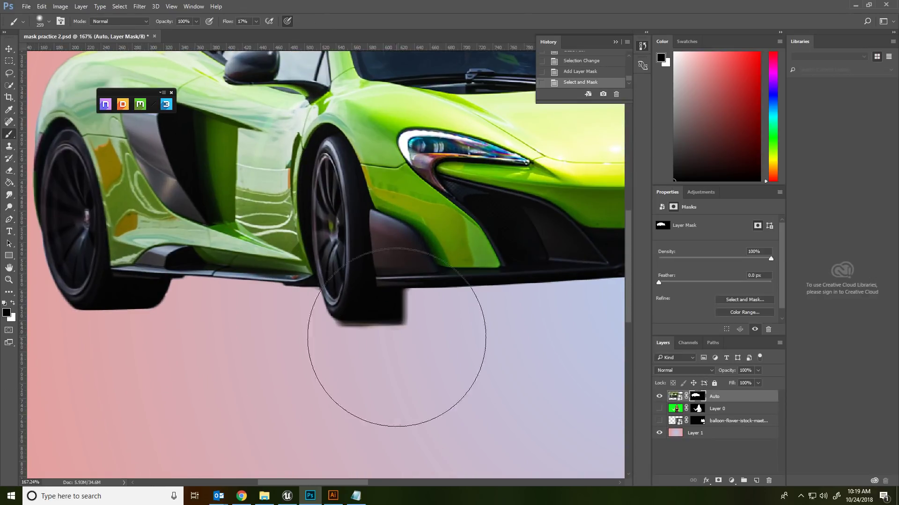
right_click(487, 343)
drag(554, 362, 544, 362)
mouse_move(335, 333)
mouse_down()
mouse_move(351, 337)
mouse_move(337, 329)
mouse_move(328, 340)
mouse_up()
- Try to paint away the excess block beside the near front tire on the mask, and undo the brush strokes
right_click(373, 338)
drag(386, 323, 364, 320)
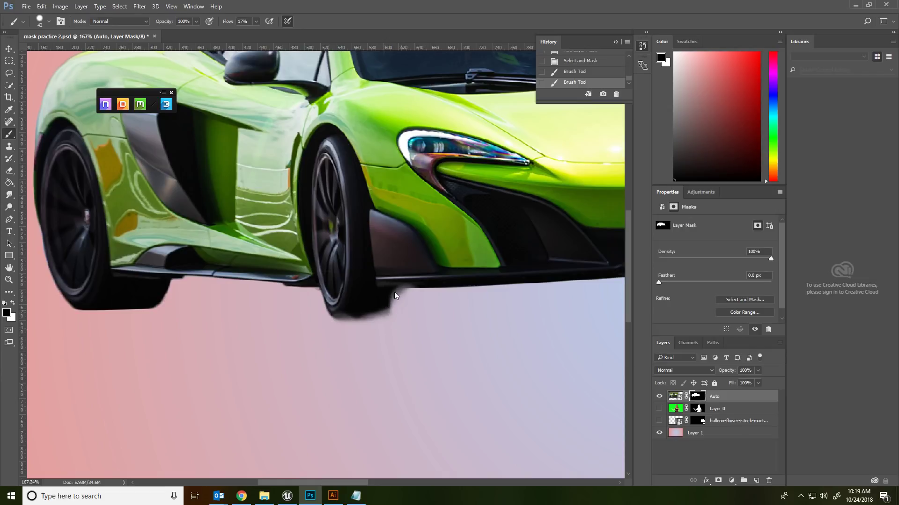
key(ctrl+z)
mouse_move(344, 322)
mouse_down()
mouse_move(389, 321)
mouse_move(402, 311)
mouse_move(391, 294)
mouse_up()
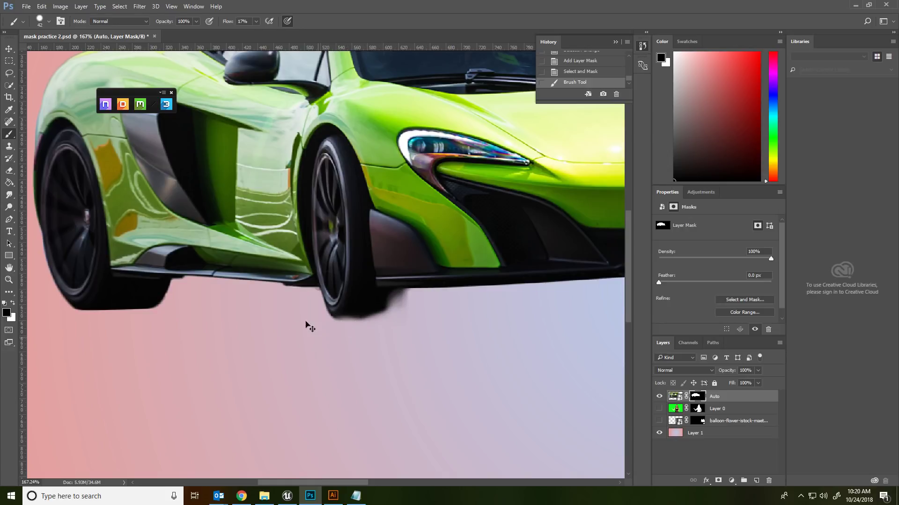
mouse_move(384, 313)
mouse_down()
mouse_move(398, 295)
mouse_move(377, 287)
mouse_up()
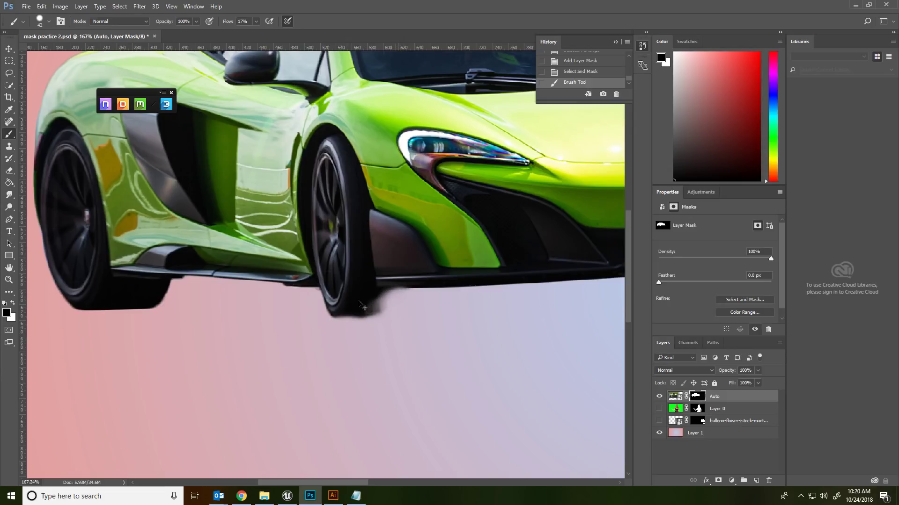
key(ctrl+alt+z)
key(ctrl+alt+z)
- Show Layer 0 and the balloon-flower layer together with the masked car
scroll(447, 339, down, 5)
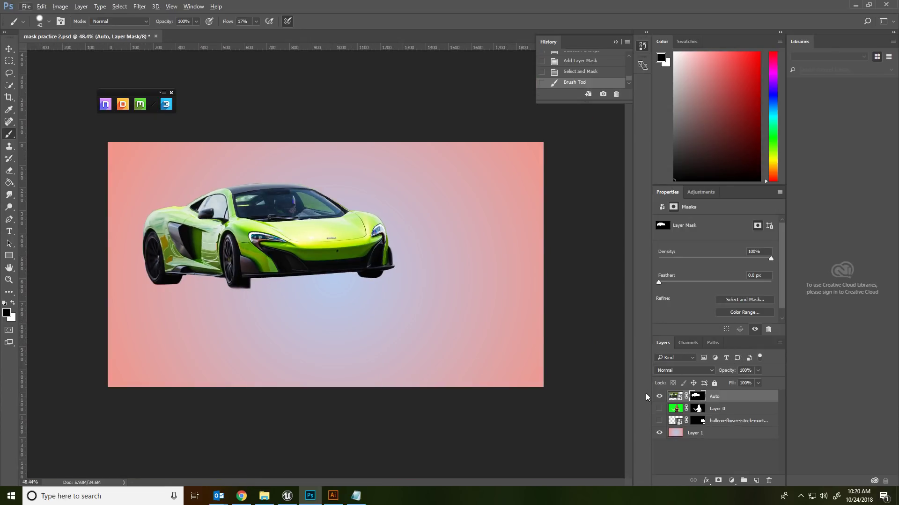
click(659, 409)
drag(660, 421, 658, 411)
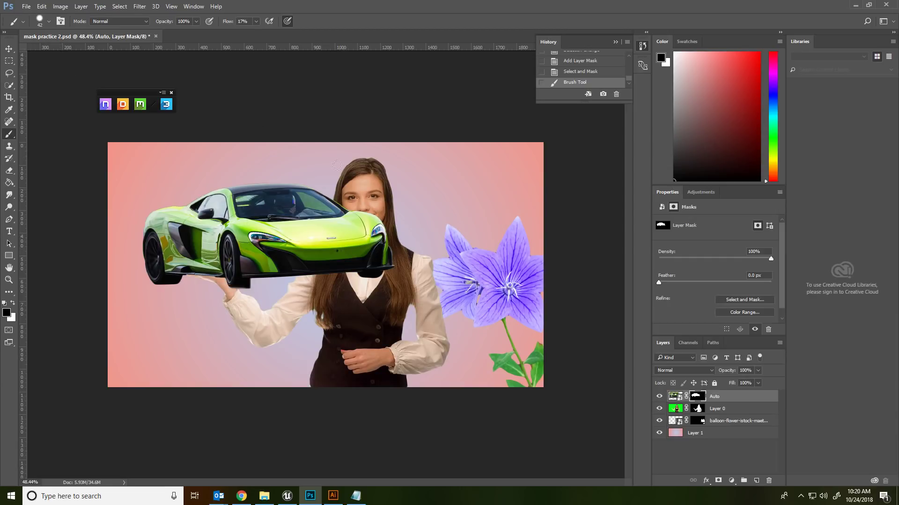
- Scale the car proportionally to about 51% with Free Transform and place it on the woman's open palm
click(9, 48)
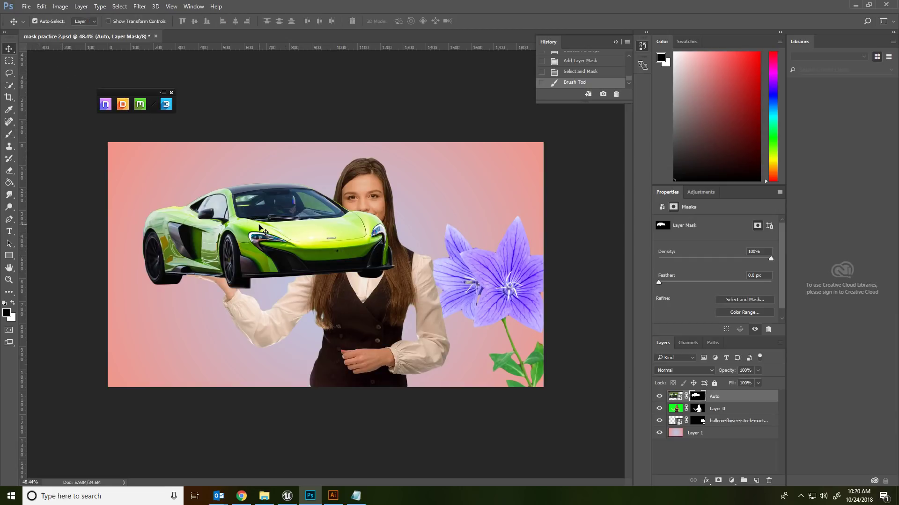
key(ctrl+t)
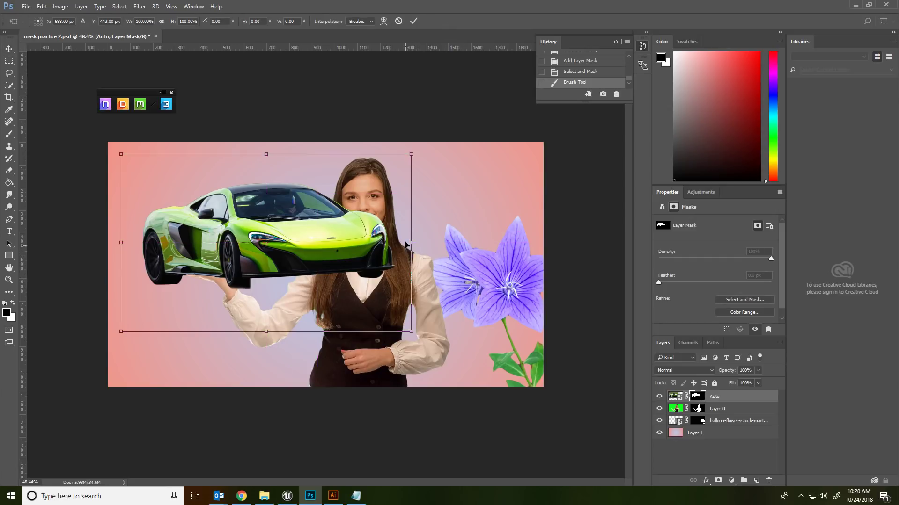
drag(413, 154, 340, 198)
drag(302, 242, 243, 256)
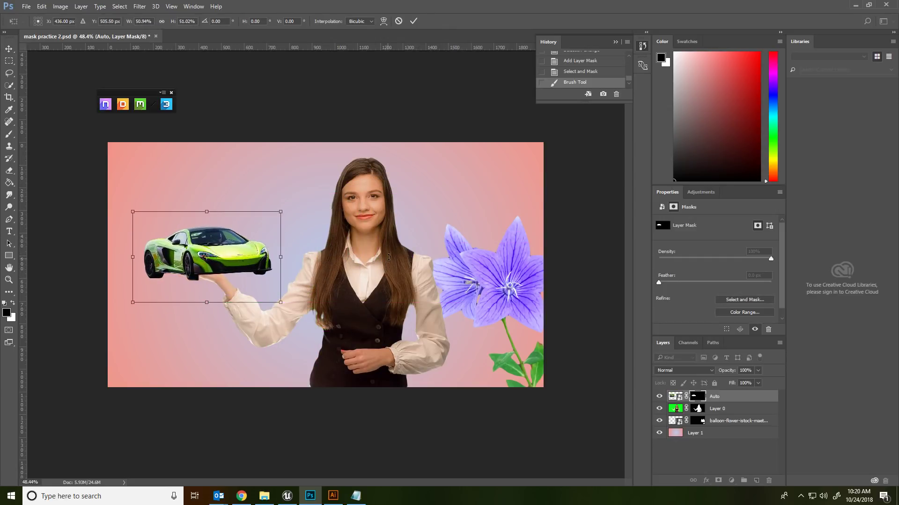
key(Return)
mouse_move(233, 258)
mouse_down()
mouse_move(234, 246)
mouse_move(226, 252)
mouse_up()
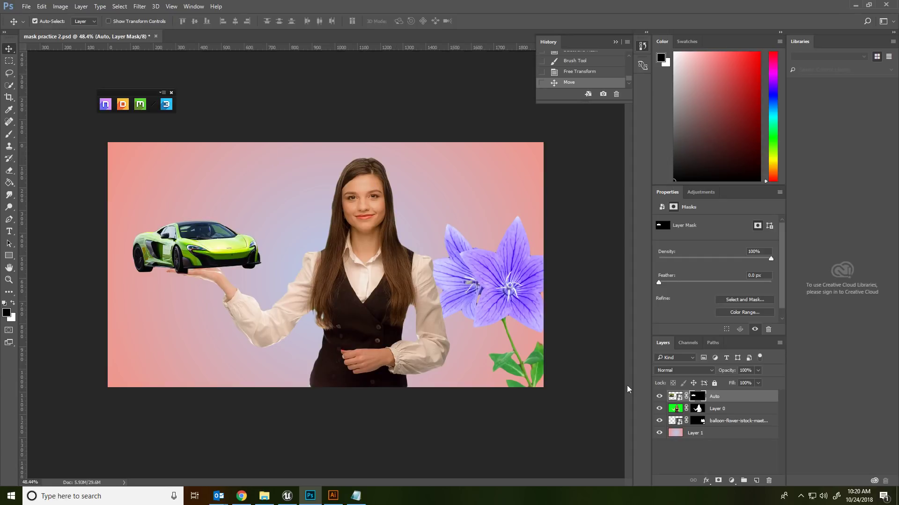
- Move the flower slightly up and left, and shift the woman and the car left so the car rests on her palm
click(680, 419)
drag(507, 275, 493, 243)
drag(390, 280, 350, 282)
drag(223, 258, 205, 257)
- Switch to Chrome, search Google Images for "dual animal" in a new tab, browse the pictures, and return to Photoshop
click(242, 496)
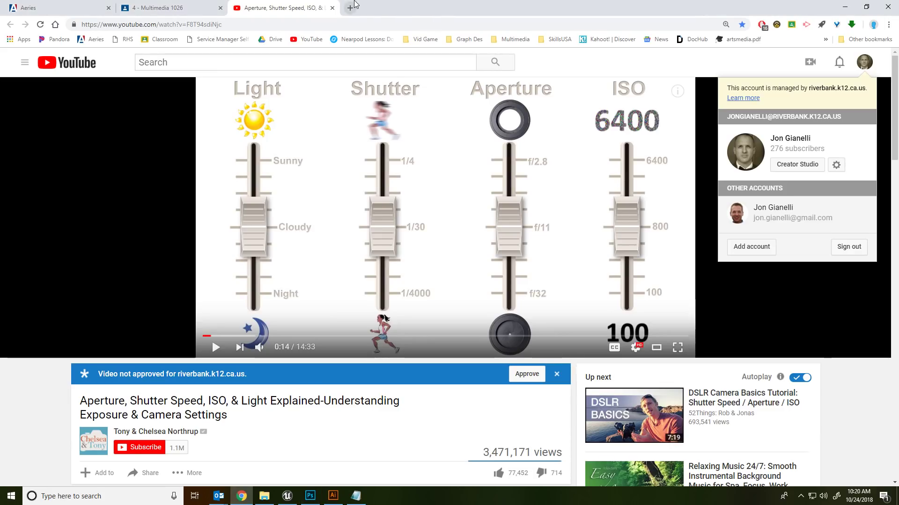
click(355, 6)
text(dual animal)
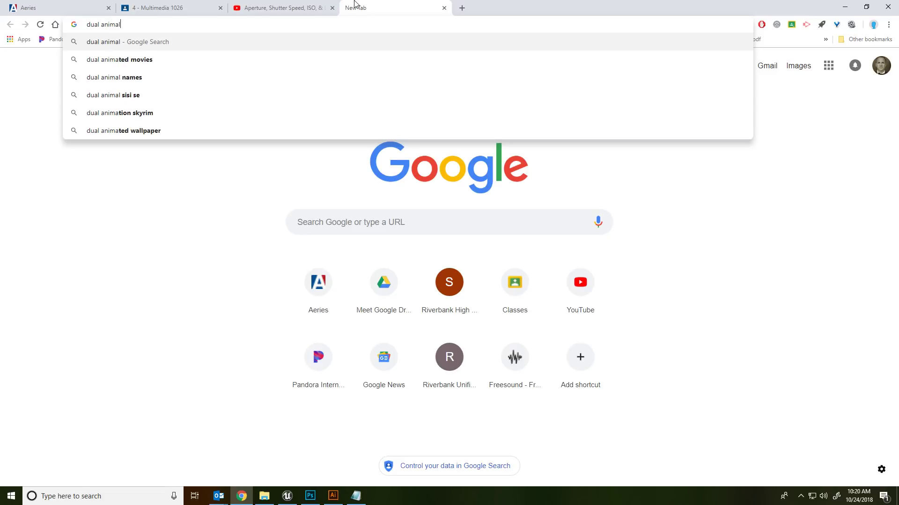
key(Return)
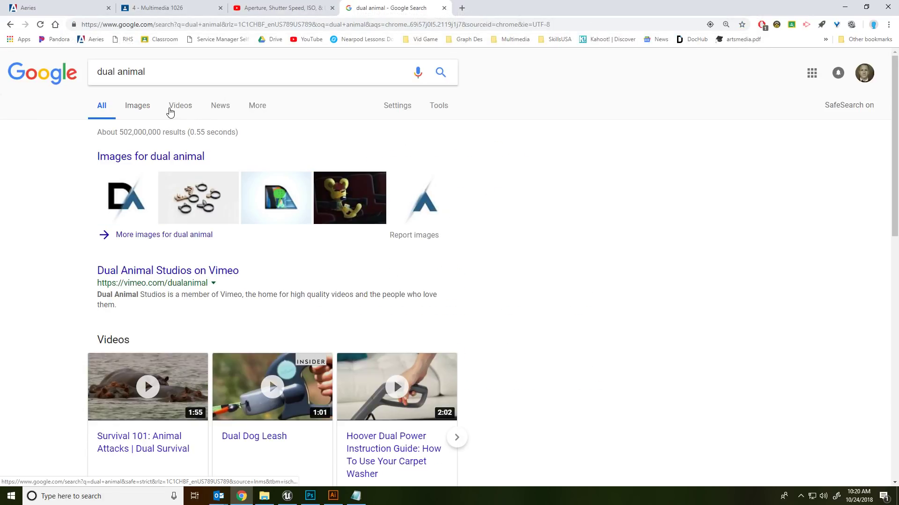
click(141, 107)
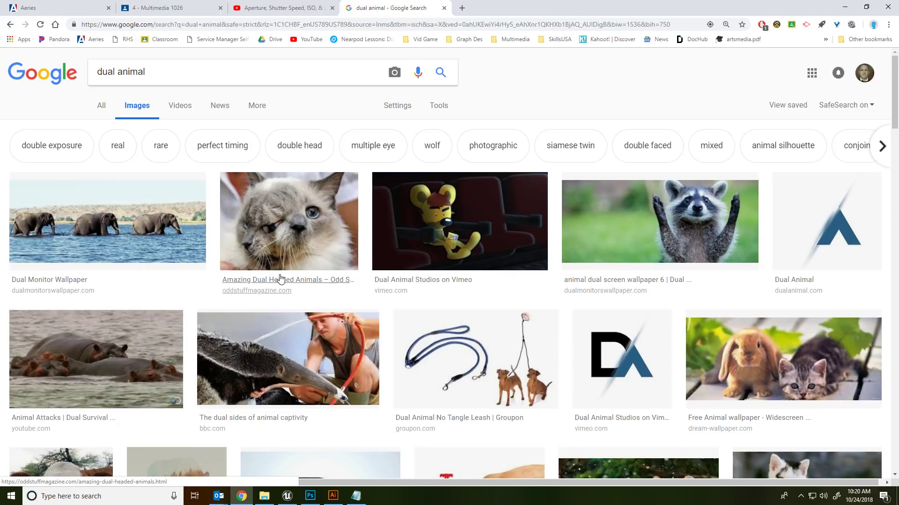
scroll(281, 275, down, 3)
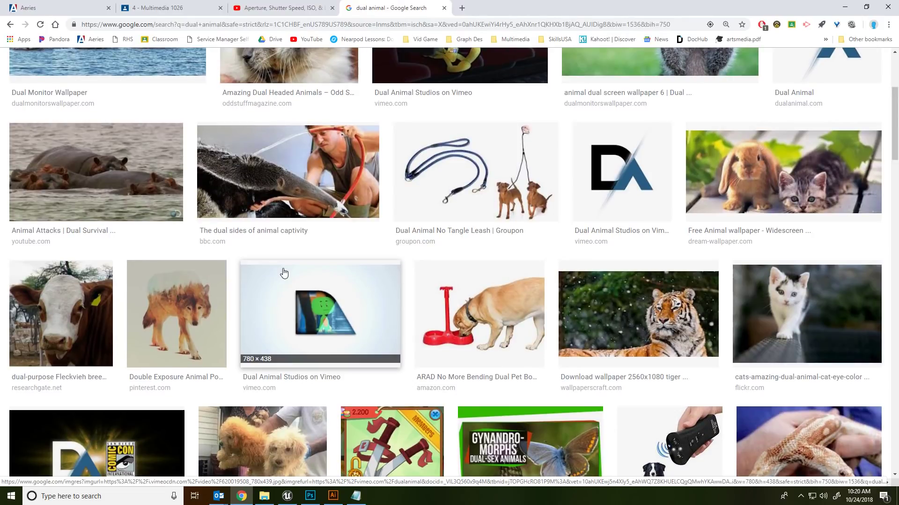
scroll(283, 273, up, 5)
key(alt+Tab)
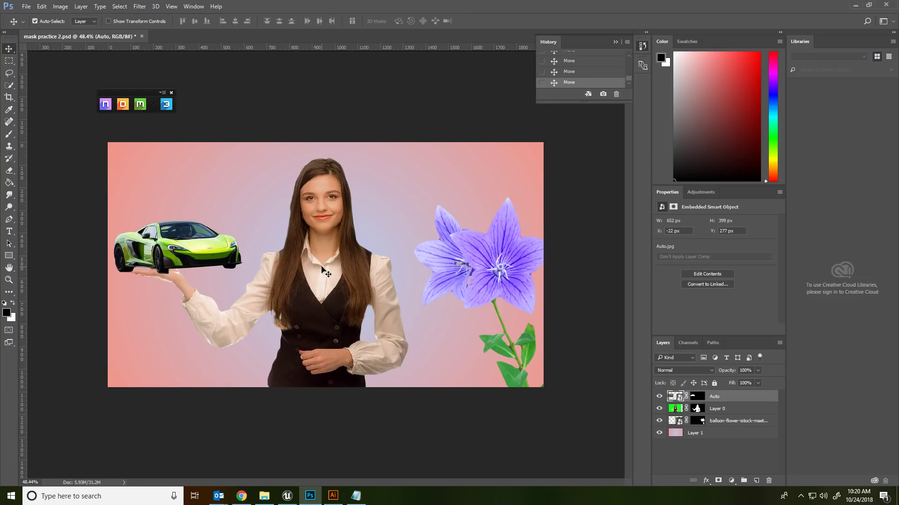